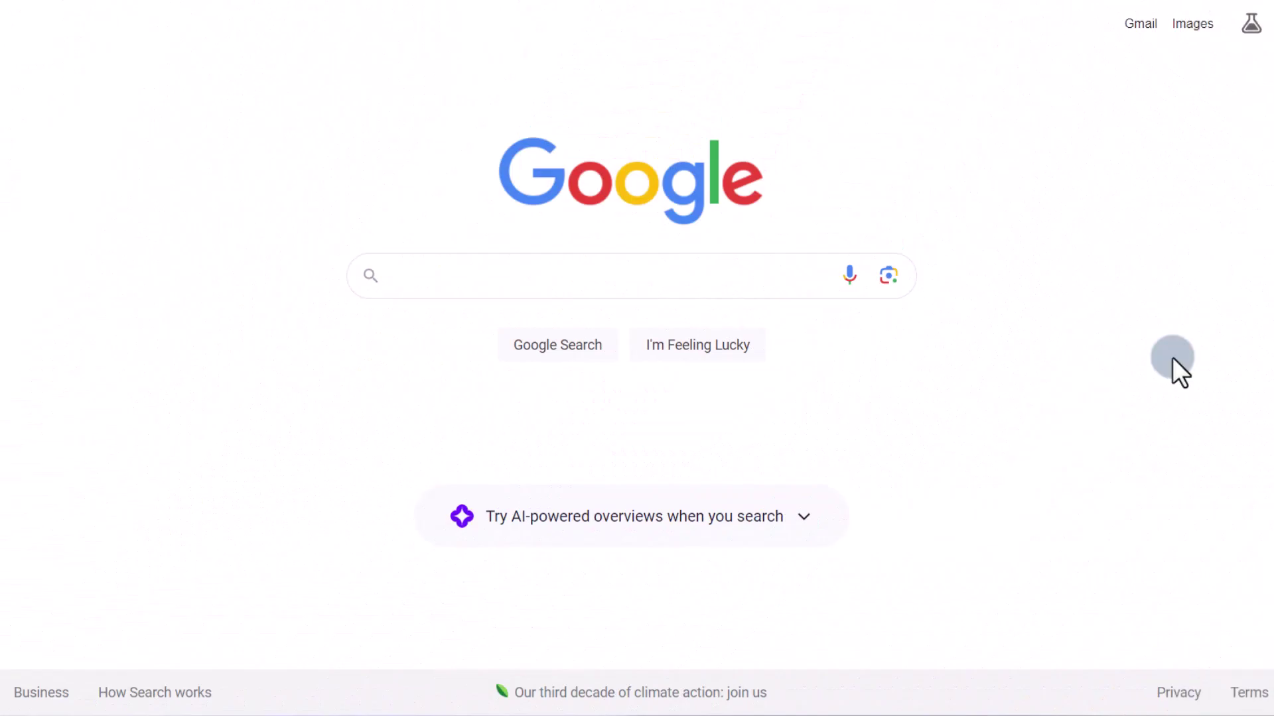
Search Google for 'information on green iguanas'.
{"action": "left_click", "coordinate": [589, 266]}
{"action": "type", "text": "informatio"}
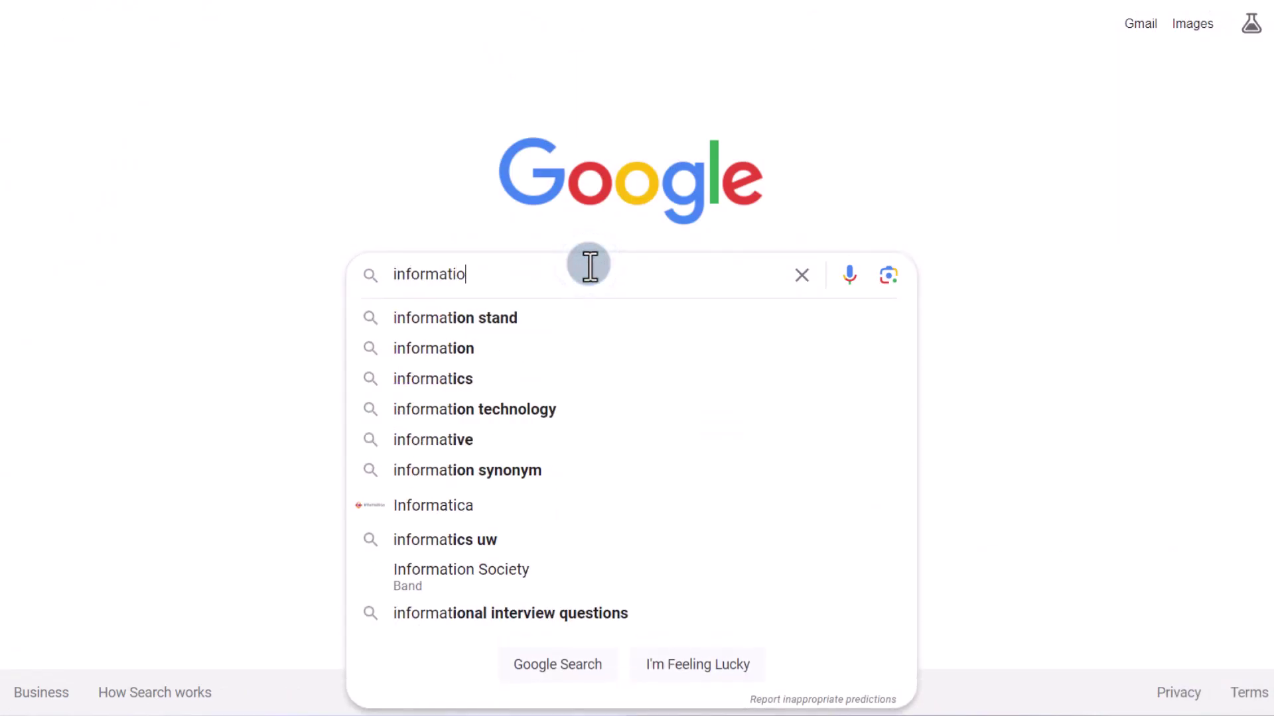
{"action": "type", "text": "n on green iguan"}
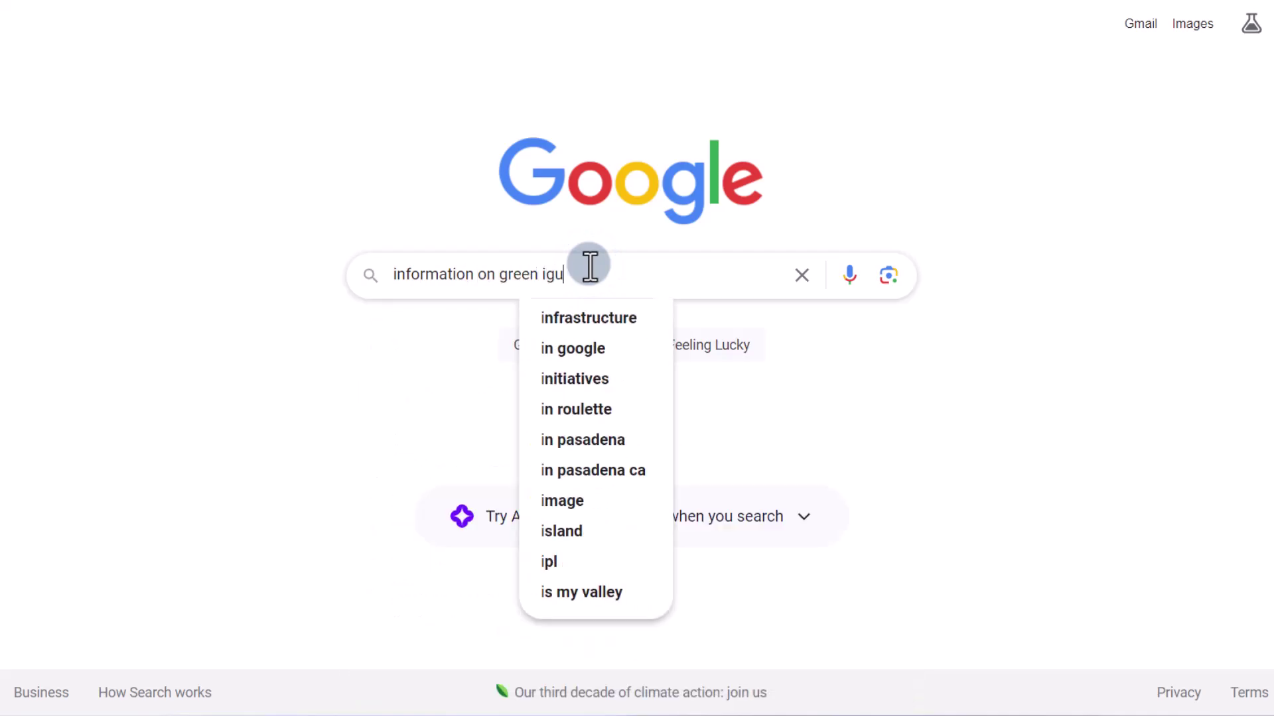
{"action": "type", "text": "as"}
{"action": "key", "text": "Return"}
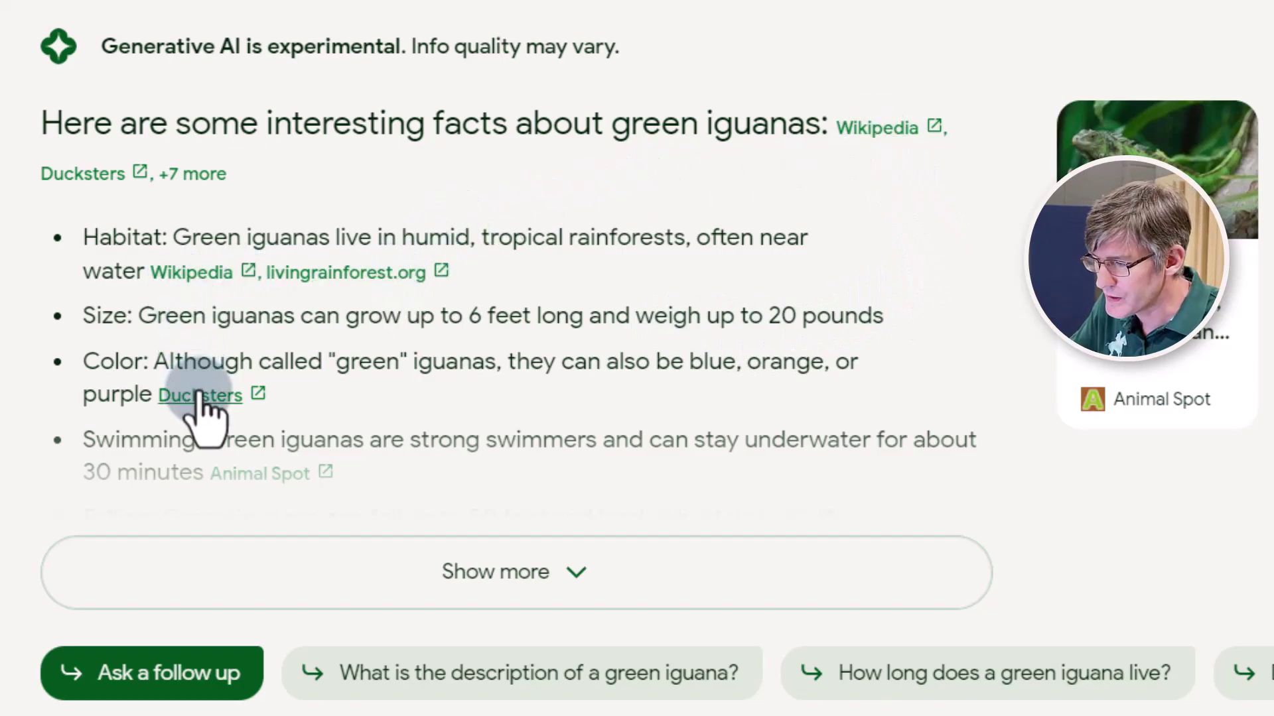
Expand the full AI overview of iguana facts and ask how long a green iguana lives.
{"action": "left_click", "coordinate": [538, 569]}
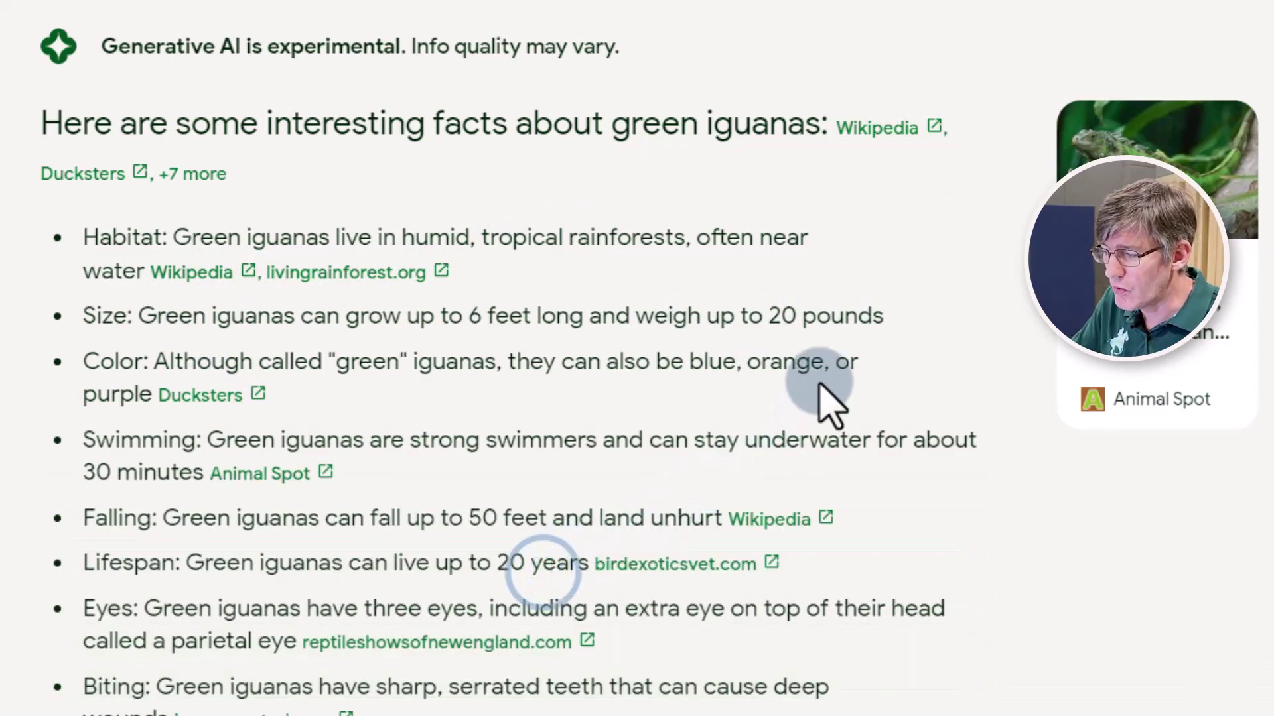
{"action": "scroll", "coordinate": [823, 388], "scroll_direction": "down", "scroll_amount": 3}
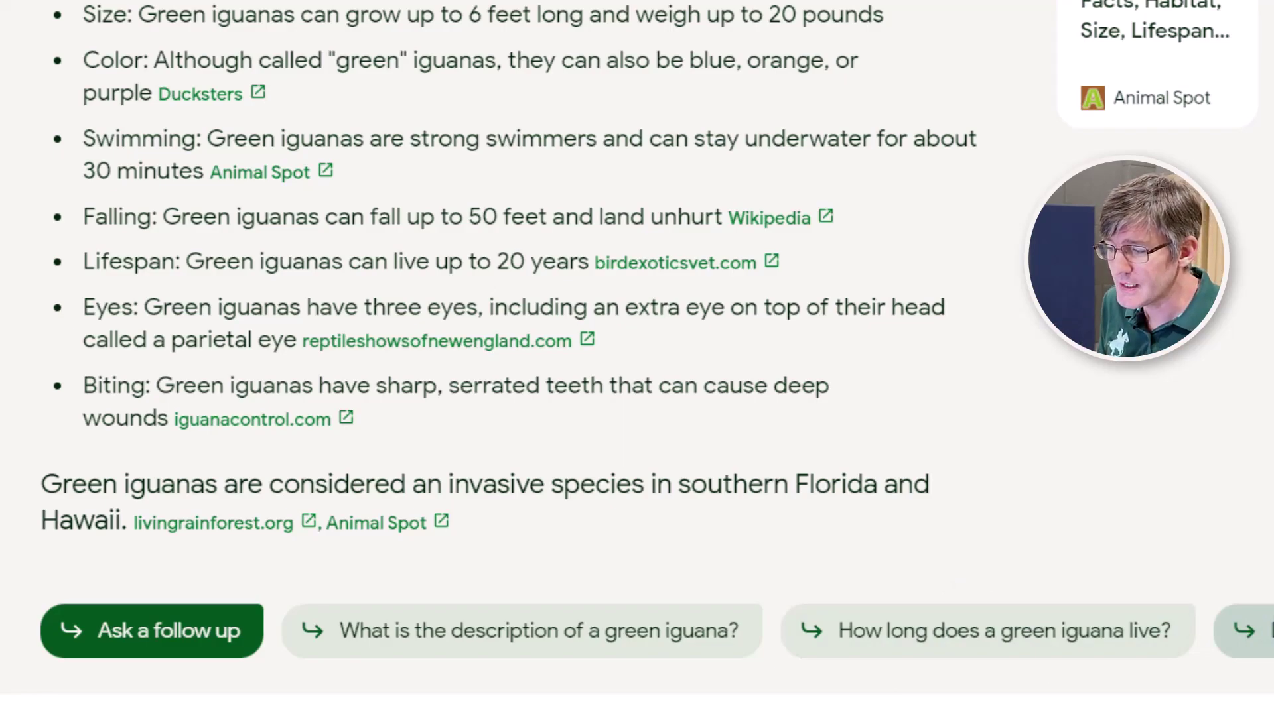
{"action": "left_click", "coordinate": [1071, 632]}
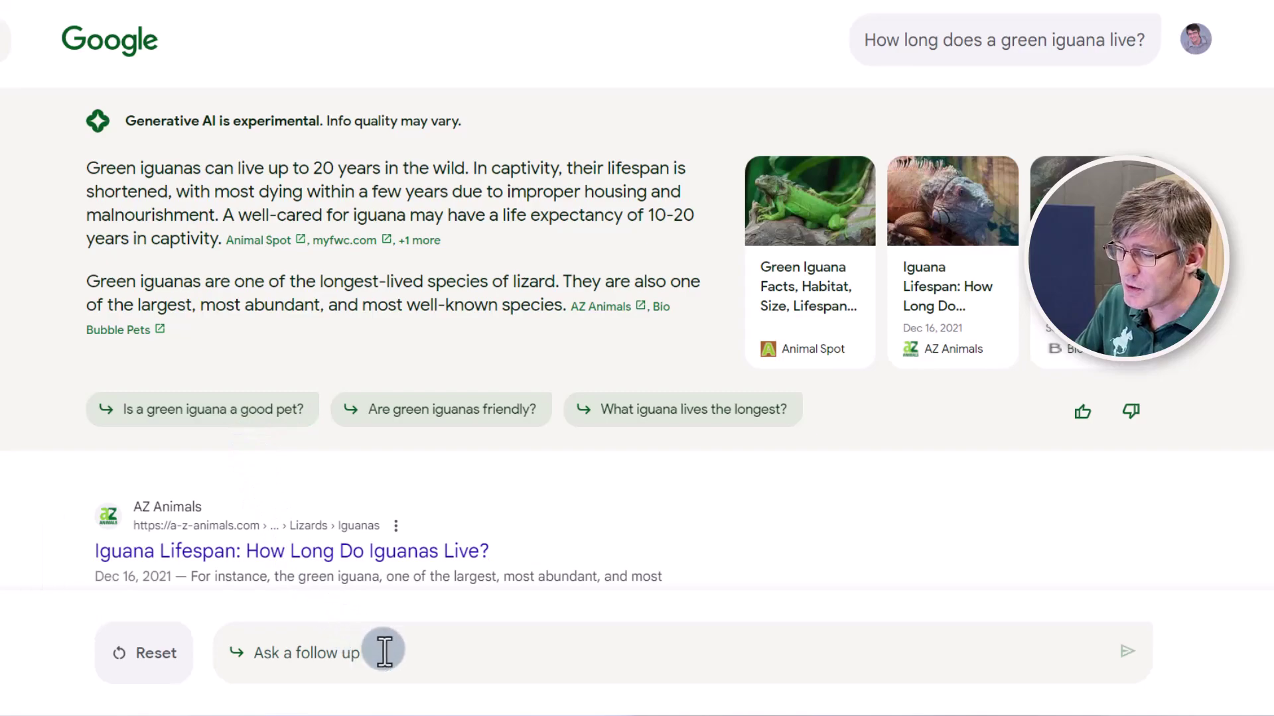
Ask the AI overview the follow-up question 'What do they eat'.
{"action": "left_click", "coordinate": [423, 662]}
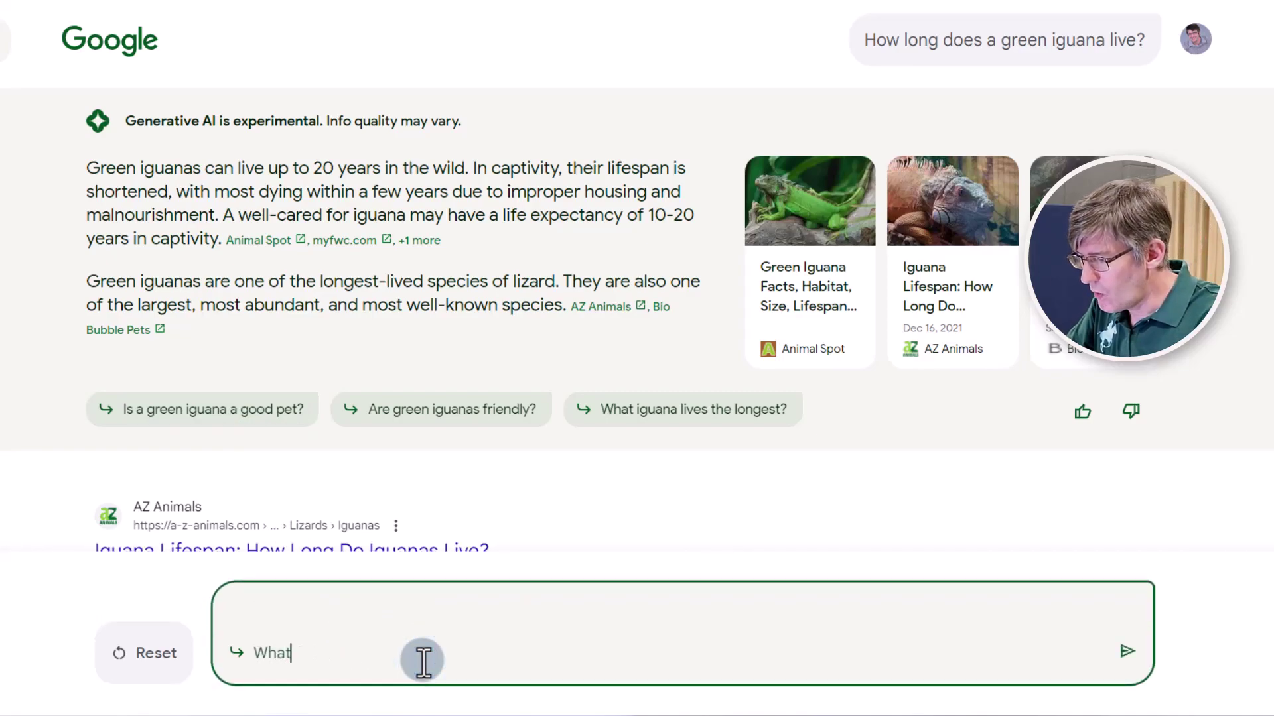
{"action": "type", "text": "What do they e"}
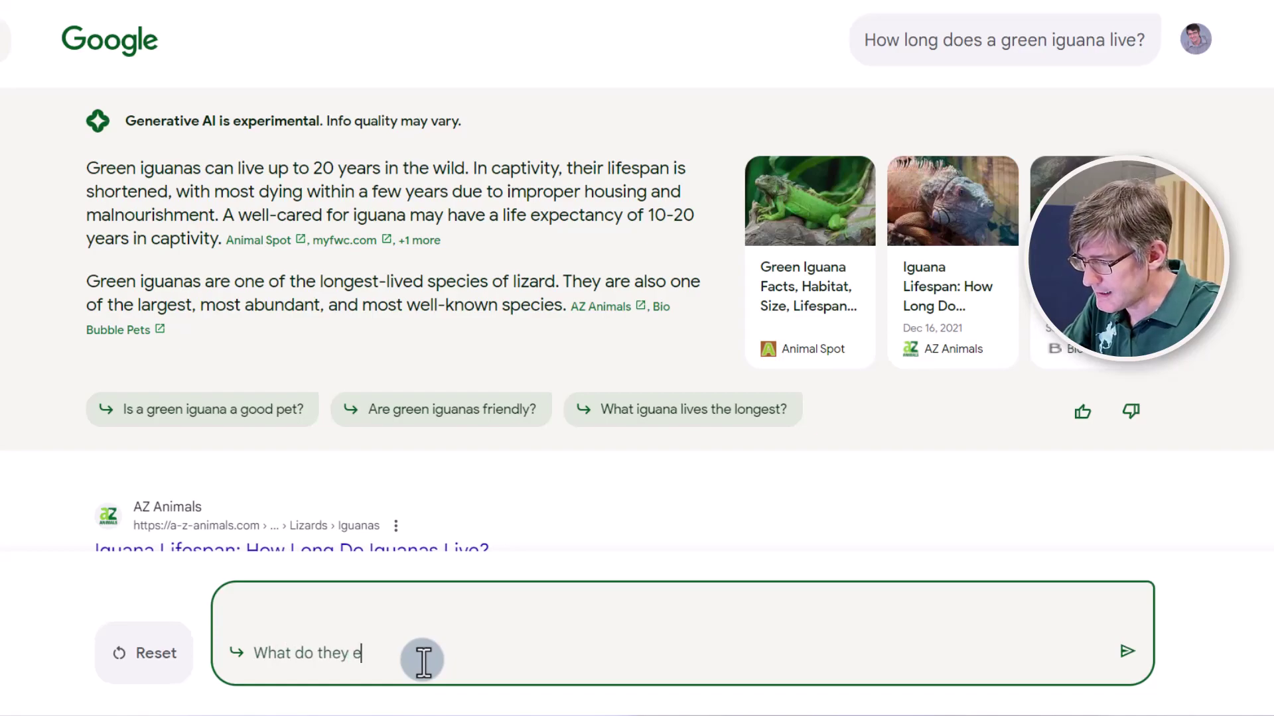
{"action": "type", "text": "at"}
{"action": "key", "text": "Return"}
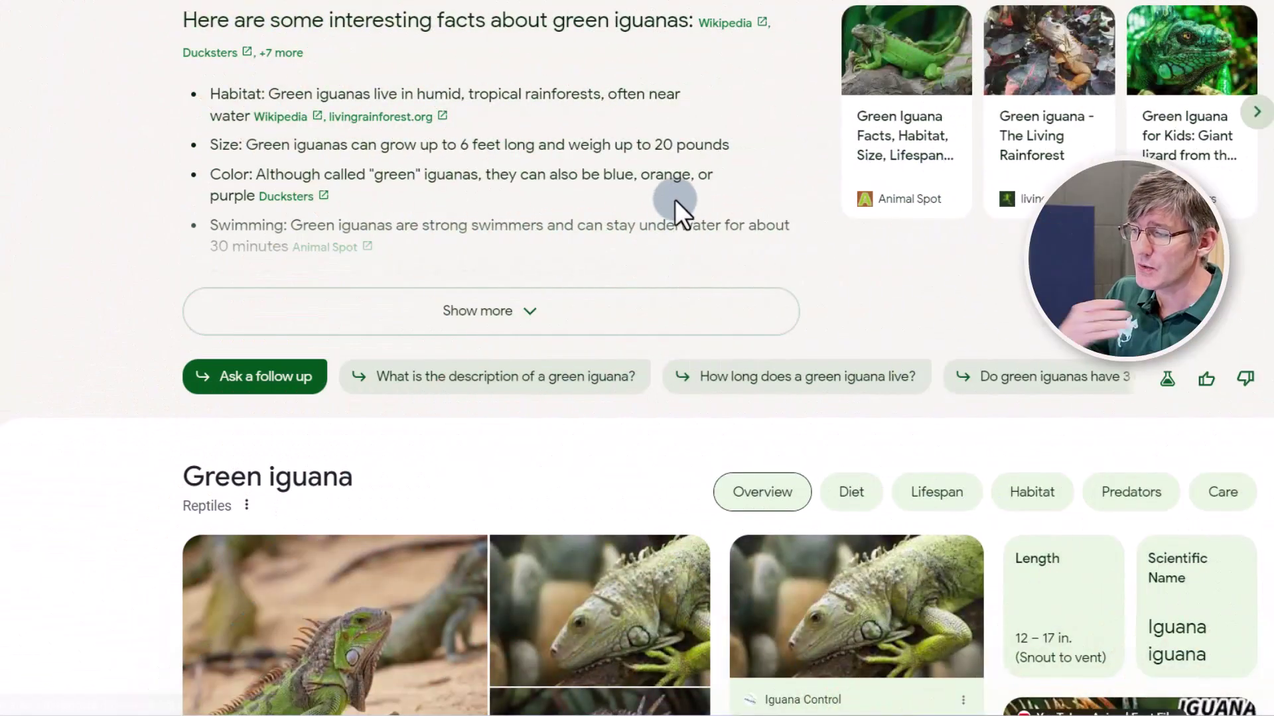
Replace the query with 'website for children about animals' and browse results to National Geographic Kids.
{"action": "scroll", "coordinate": [674, 200], "scroll_direction": "up", "scroll_amount": 3}
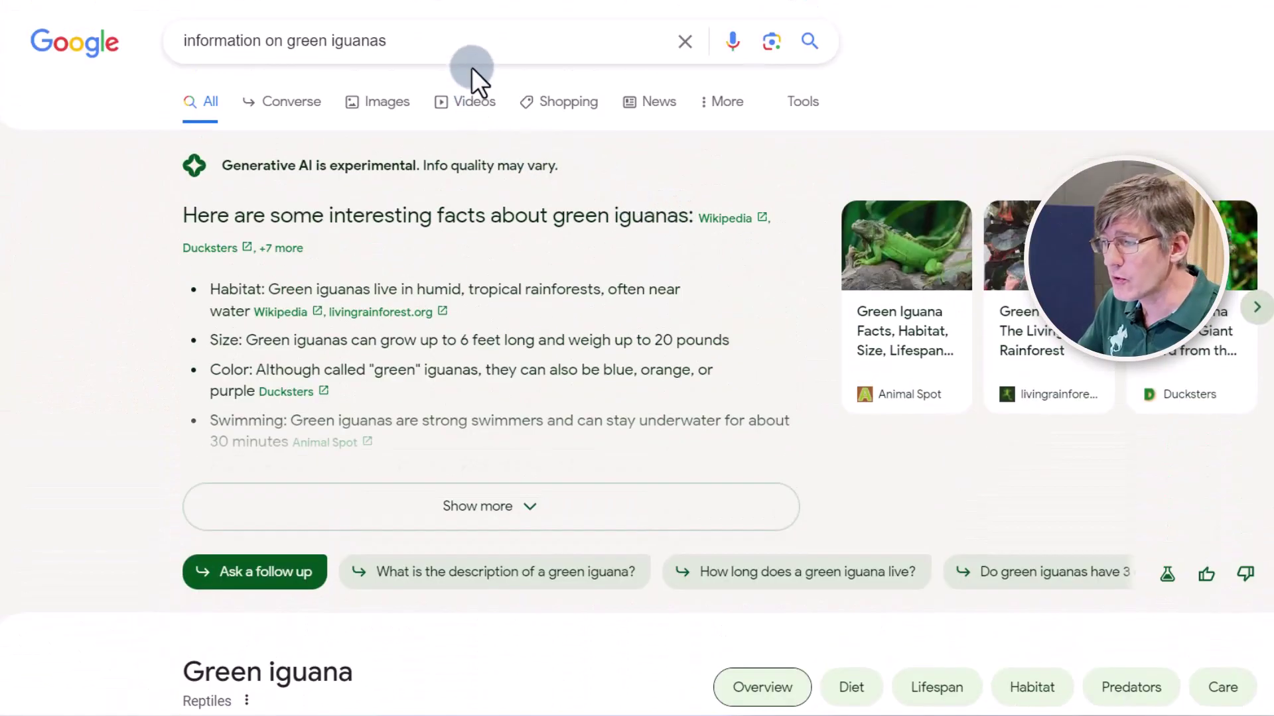
{"action": "left_click_drag", "start_coordinate": [470, 46], "coordinate": [101, 98]}
{"action": "type", "text": "webs"}
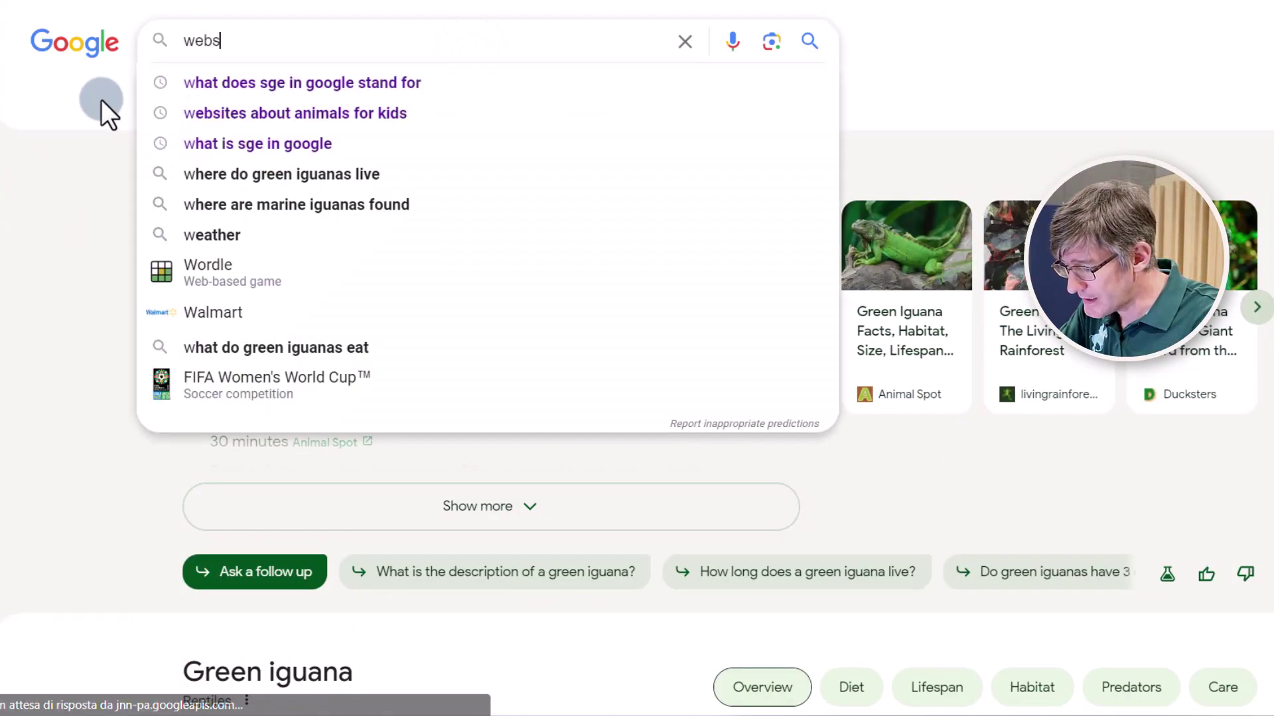
{"action": "type", "text": "ite for children"}
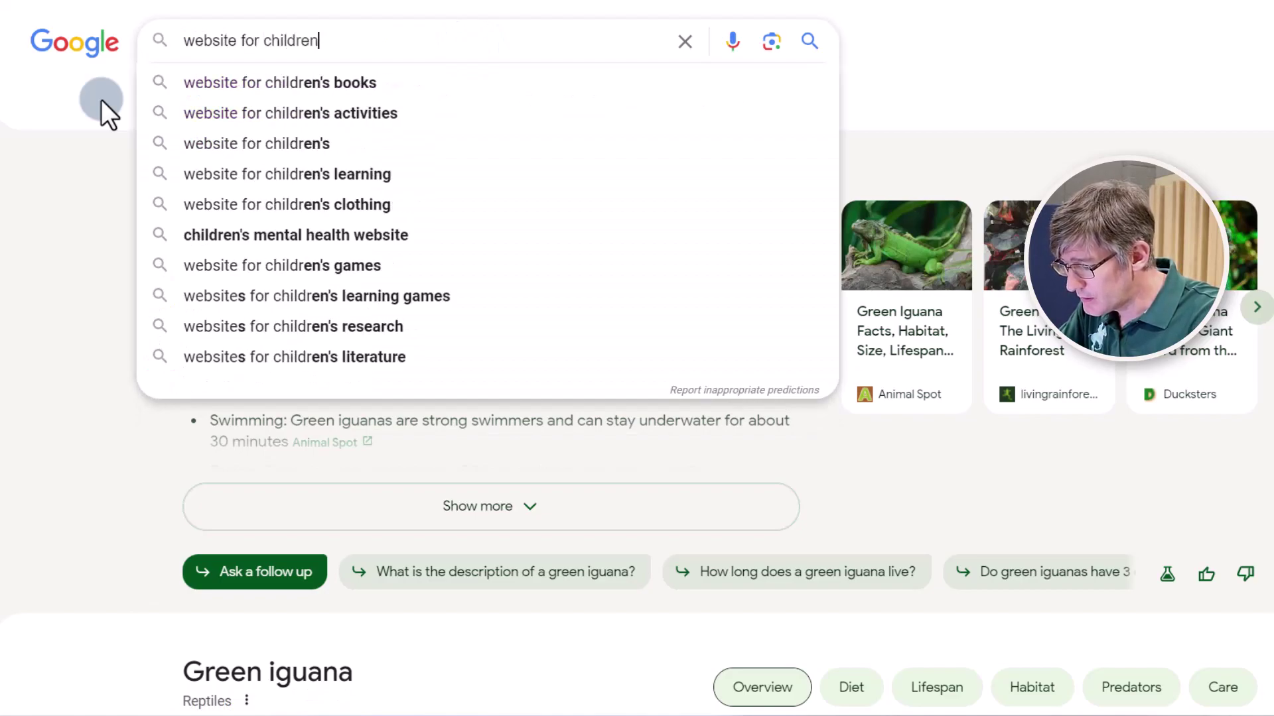
{"action": "type", "text": " about animals"}
{"action": "key", "text": "Return"}
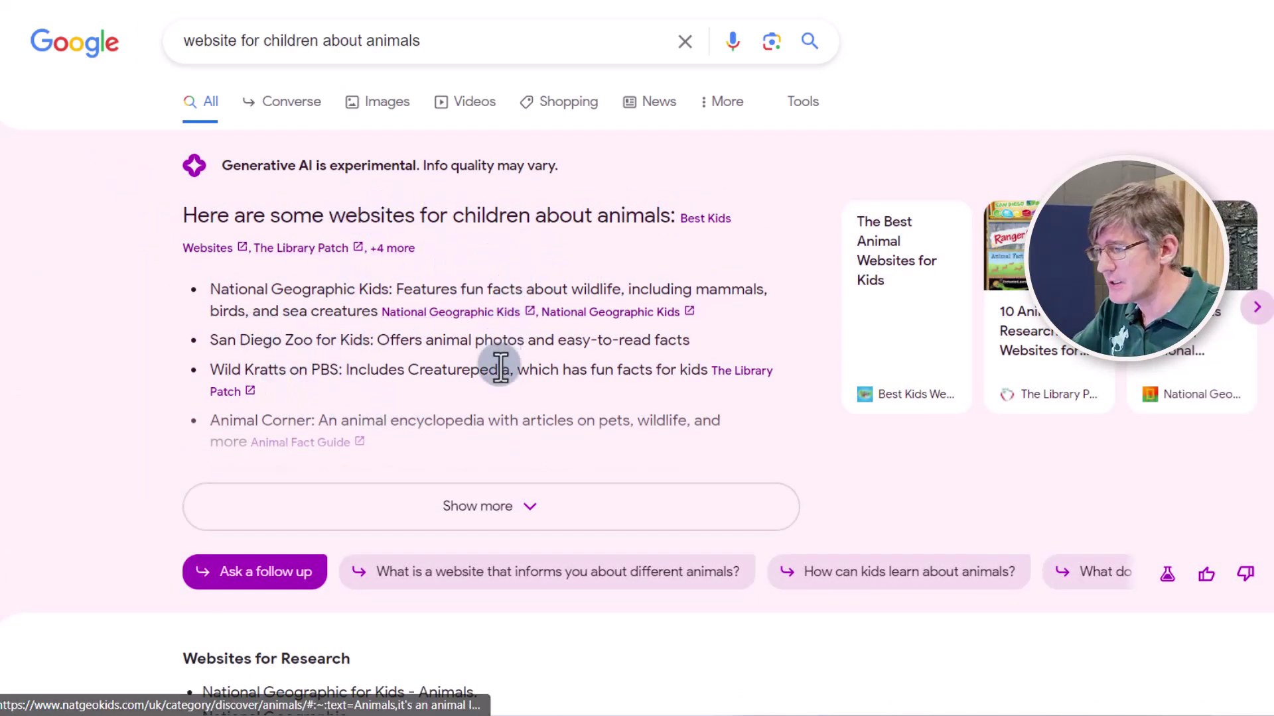
{"action": "scroll", "coordinate": [498, 392], "scroll_direction": "down", "scroll_amount": 10}
{"action": "scroll", "coordinate": [677, 257], "scroll_direction": "down", "scroll_amount": 6}
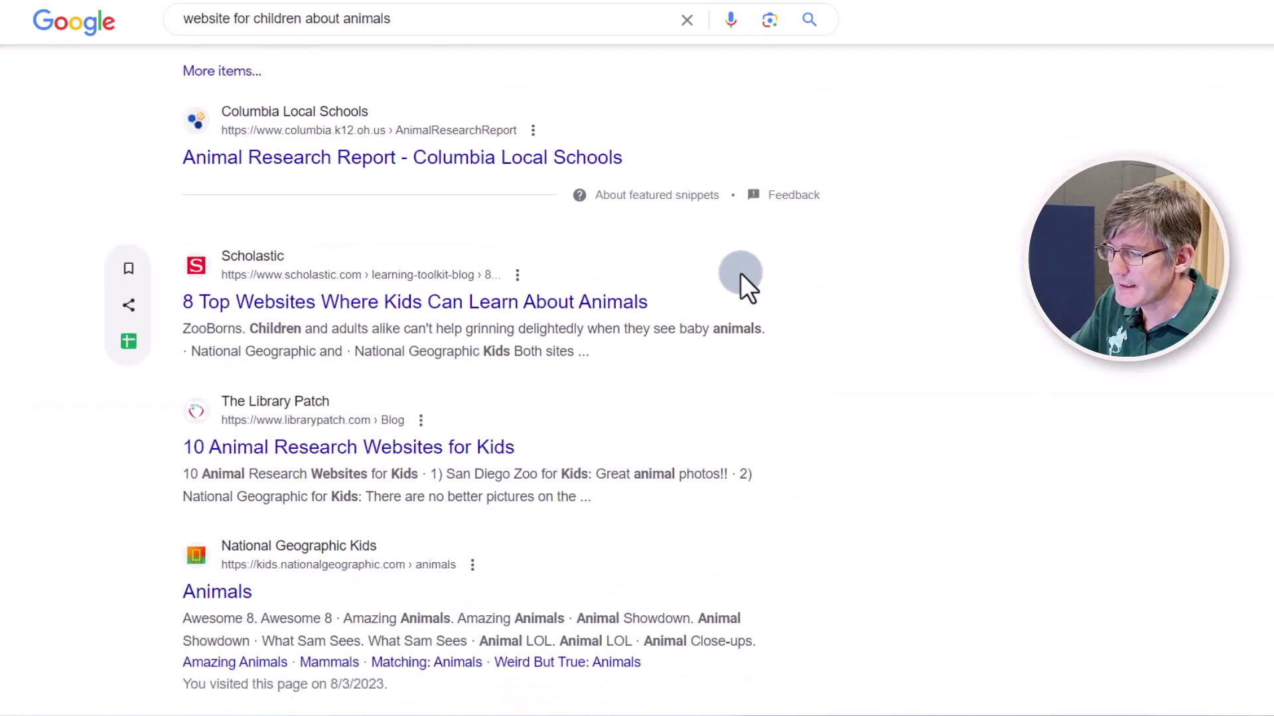
{"action": "scroll", "coordinate": [498, 391], "scroll_direction": "up", "scroll_amount": 4}
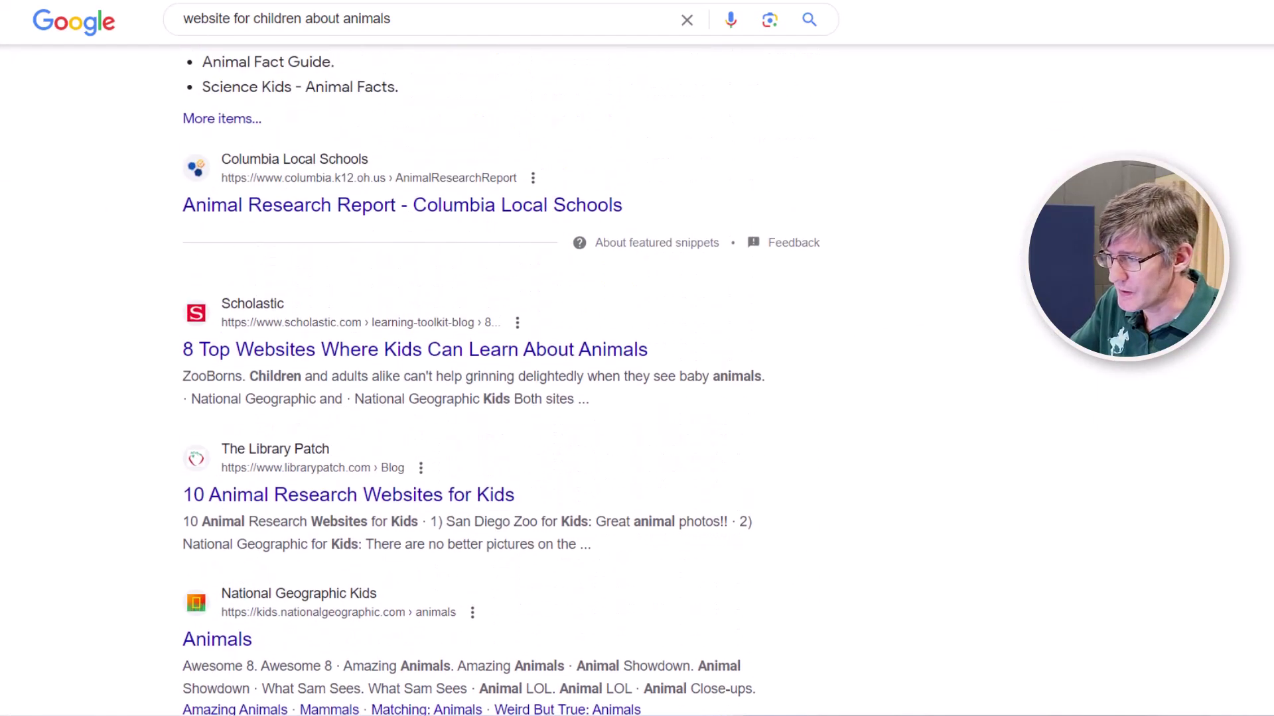
{"action": "scroll", "coordinate": [401, 431], "scroll_direction": "down", "scroll_amount": 4}
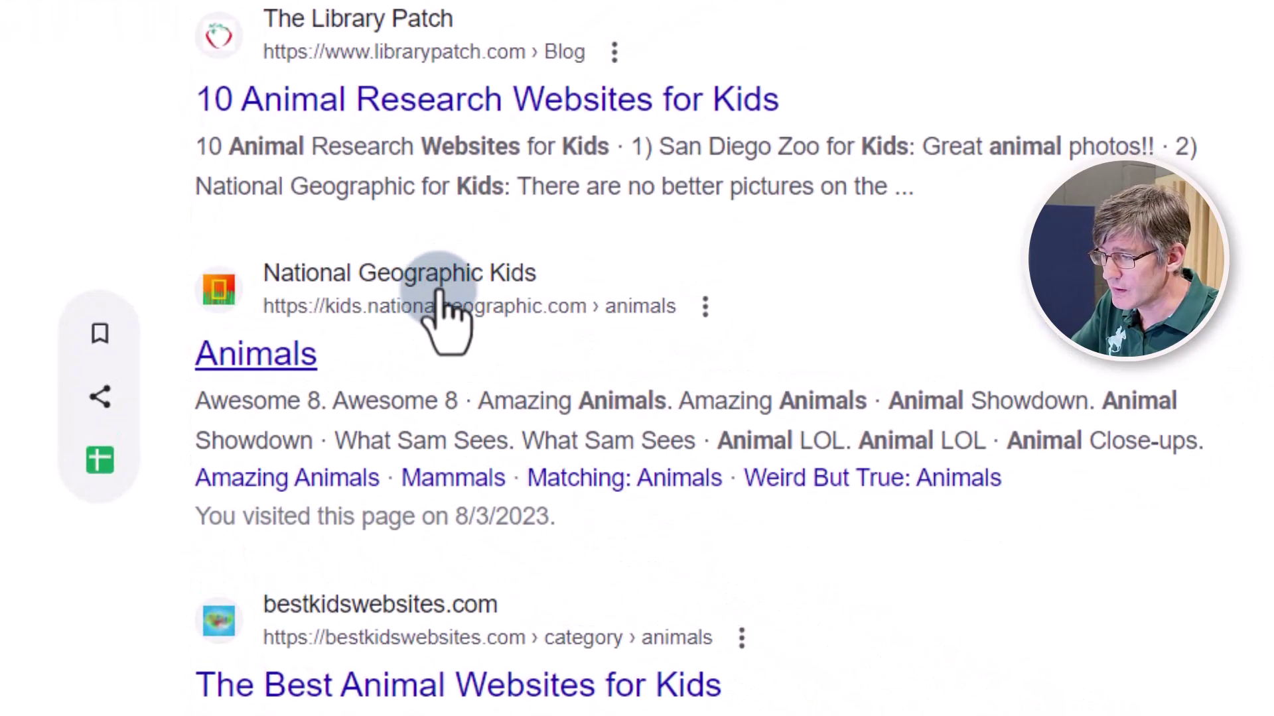
Save the National Geographic Kids result with a Key Stage 1 note into a new 'Animal websites' spreadsheet.
{"action": "left_click", "coordinate": [100, 465]}
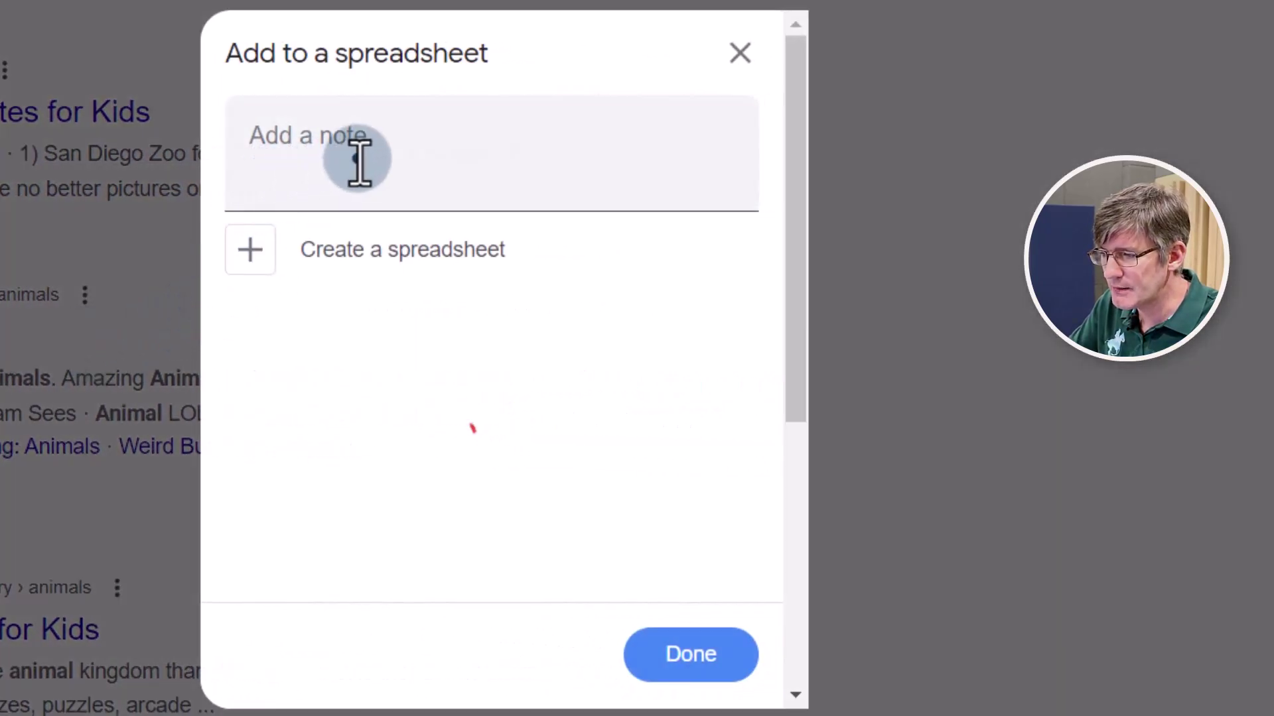
{"action": "left_click", "coordinate": [359, 159]}
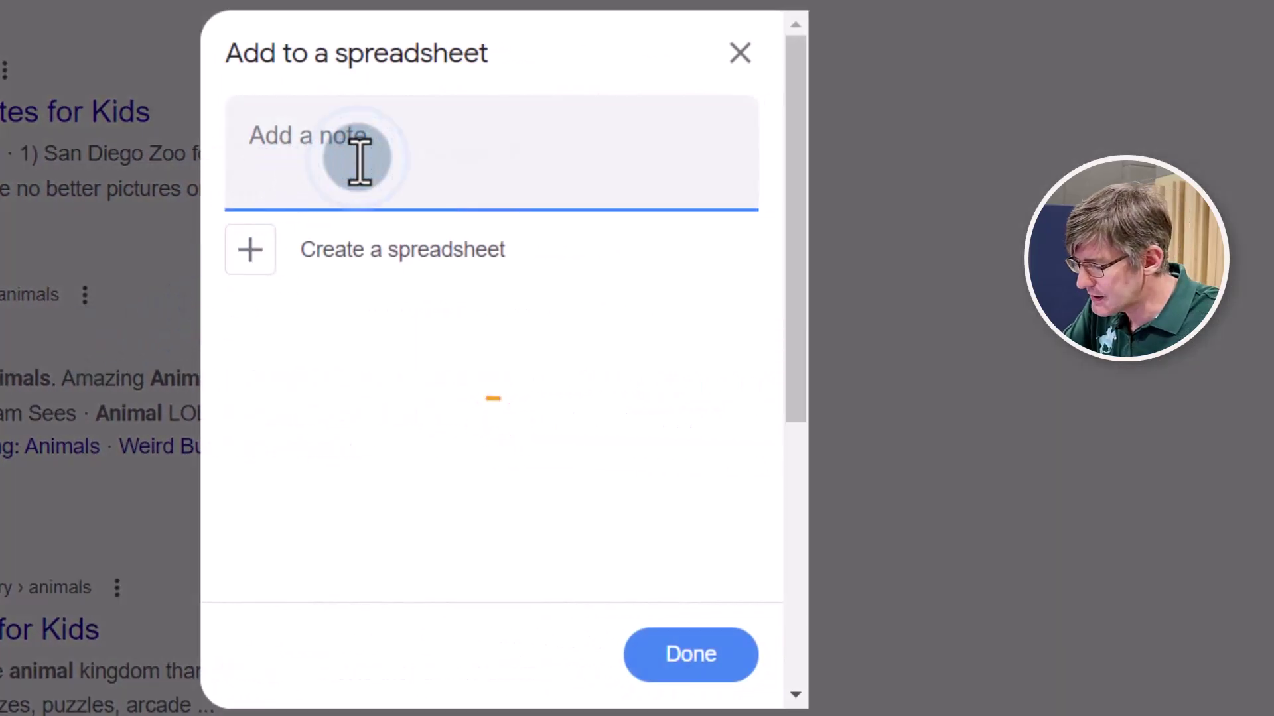
{"action": "type", "text": "Gr"}
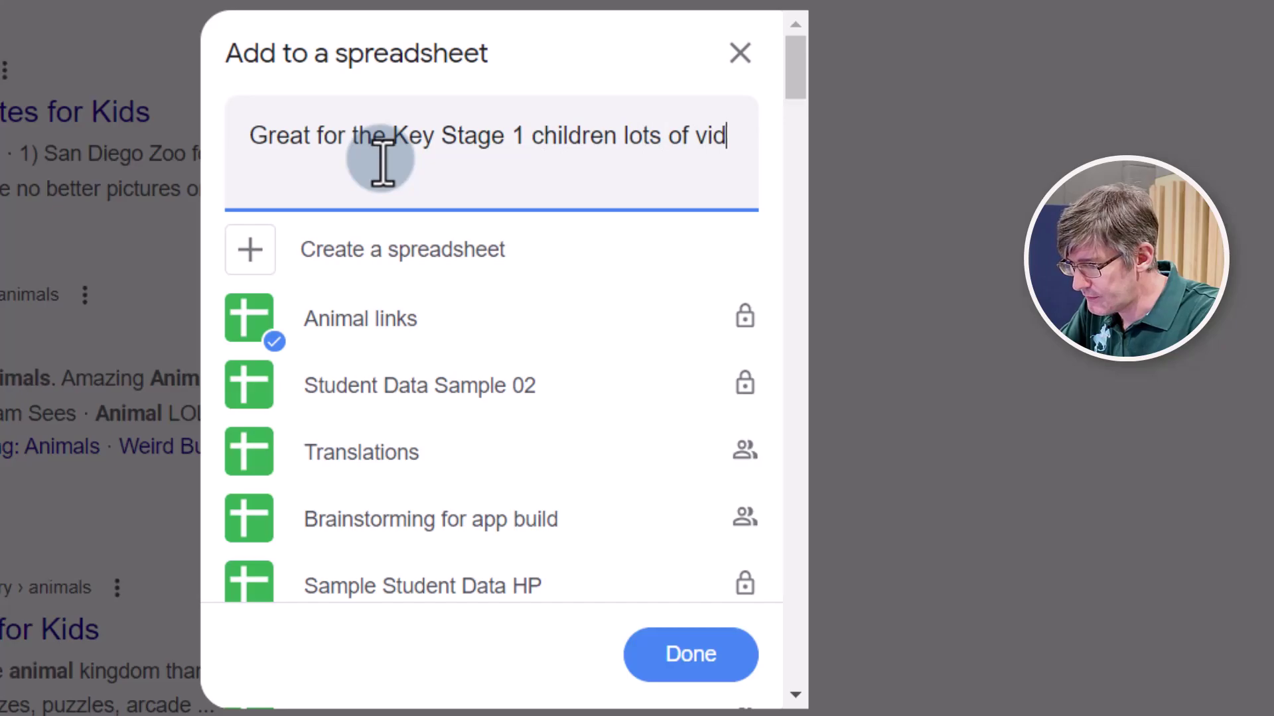
{"action": "left_click", "coordinate": [252, 250]}
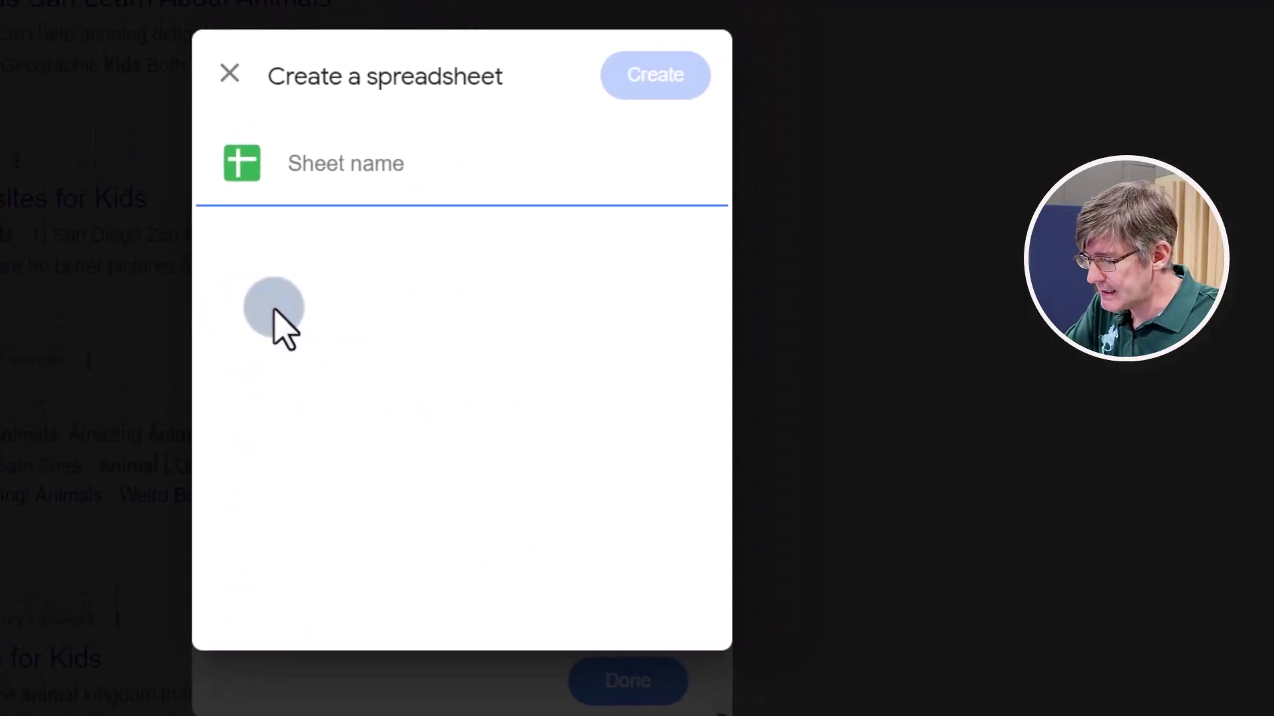
{"action": "type", "text": "Animal websites"}
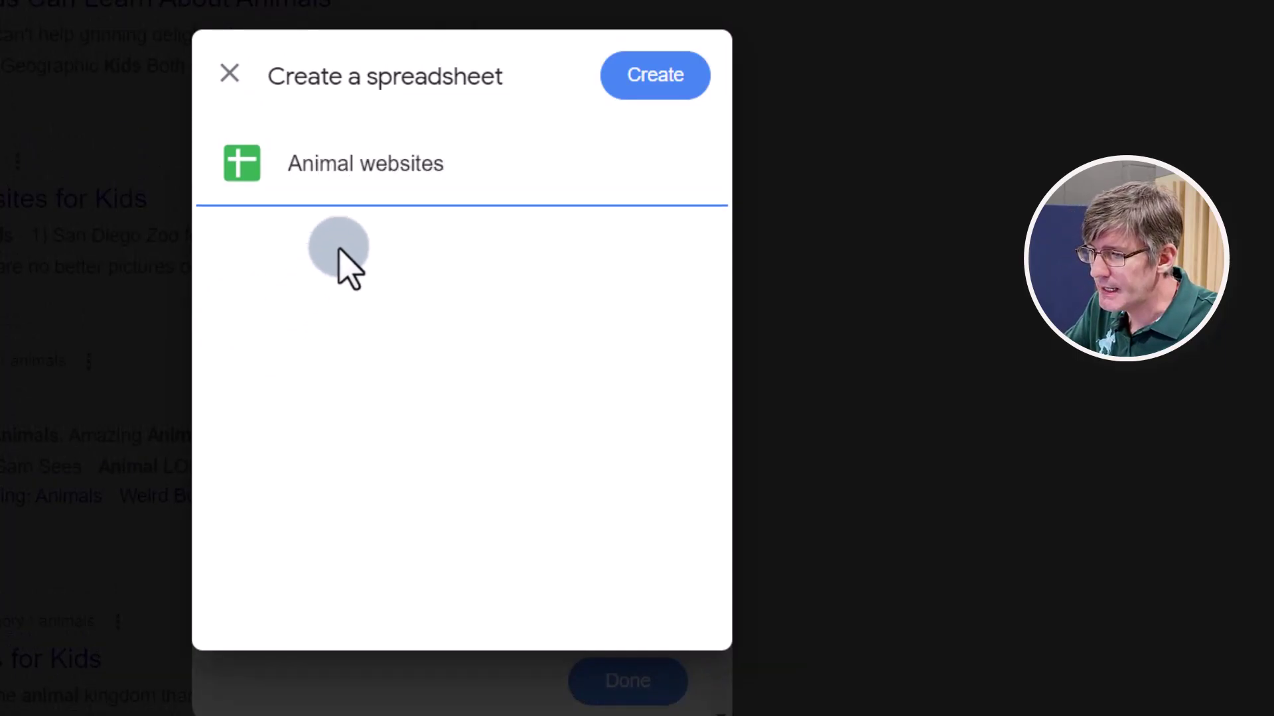
{"action": "left_click", "coordinate": [680, 74]}
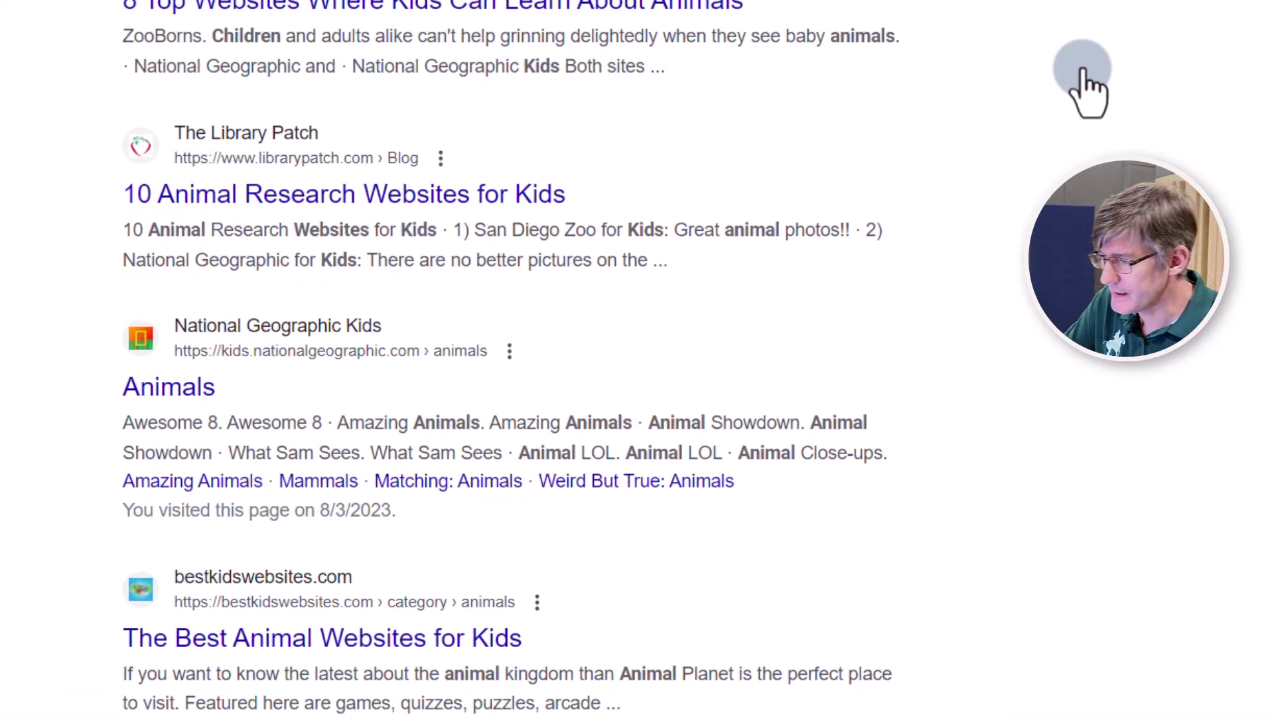
Save the library animal-research result to Animal websites with the note 'Library related animal links'.
{"action": "scroll", "coordinate": [802, 331], "scroll_direction": "down", "scroll_amount": 5}
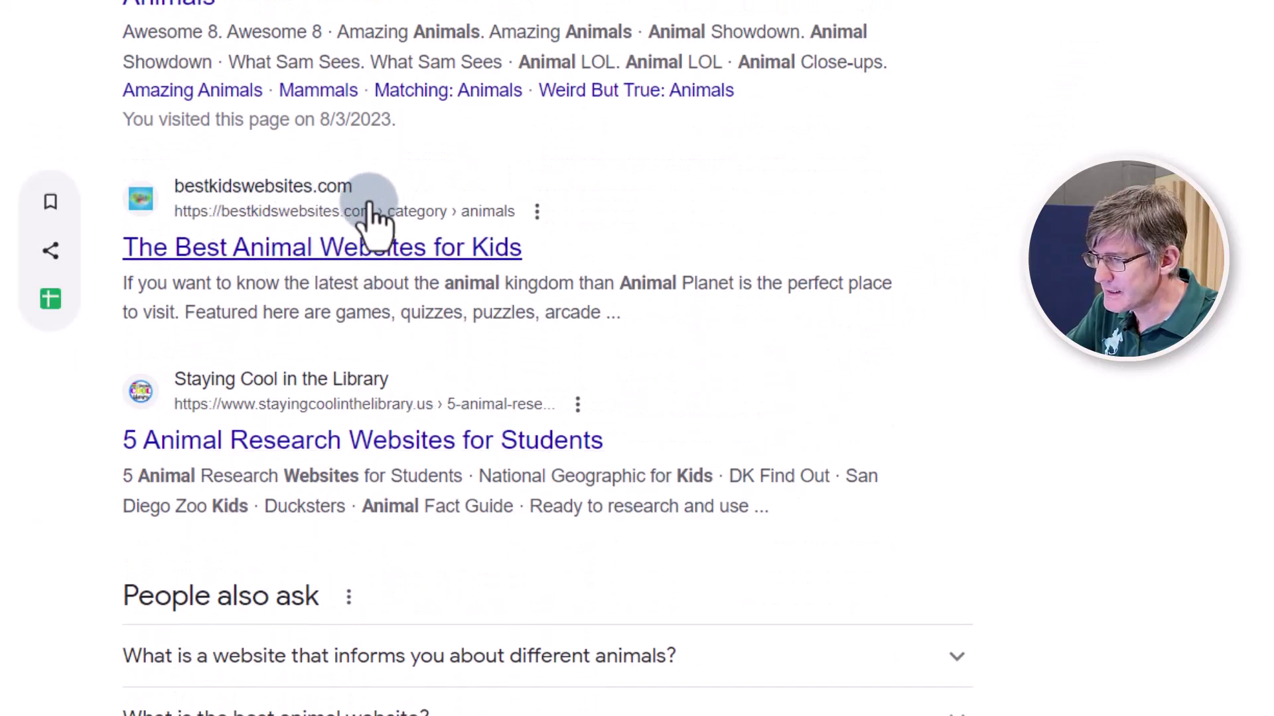
{"action": "scroll", "coordinate": [597, 341], "scroll_direction": "down", "scroll_amount": 3}
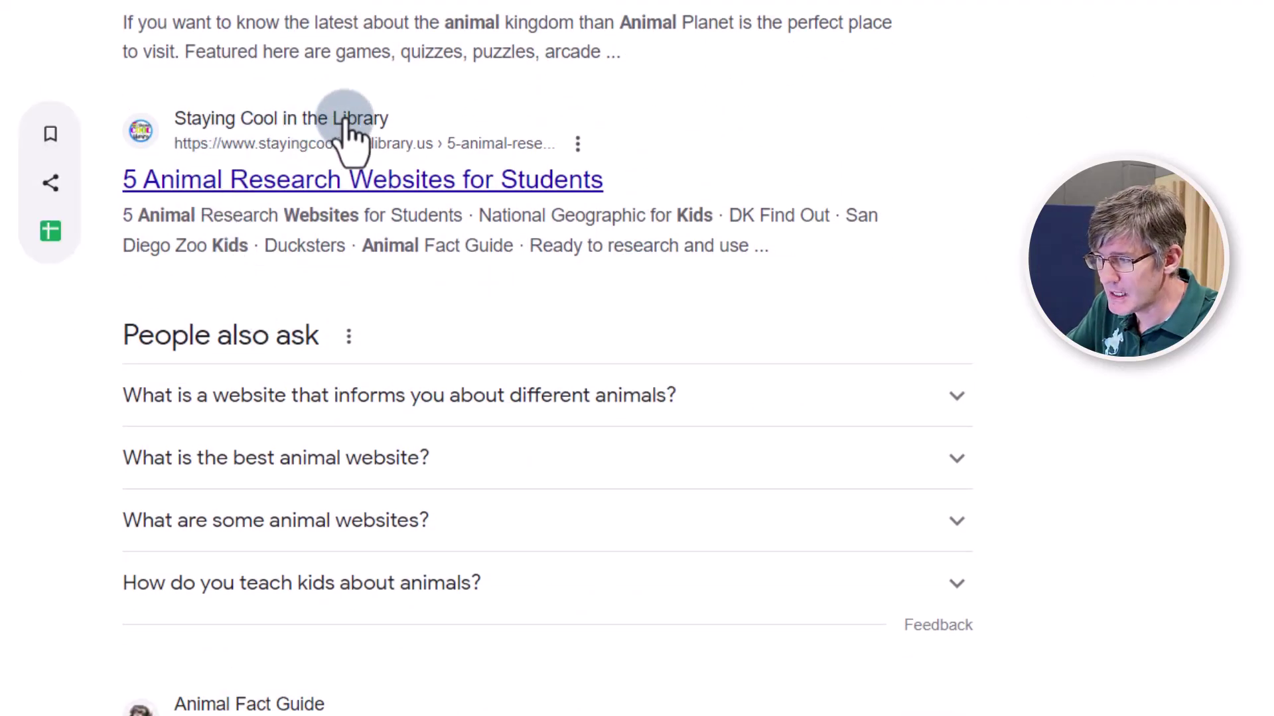
{"action": "left_click", "coordinate": [48, 234]}
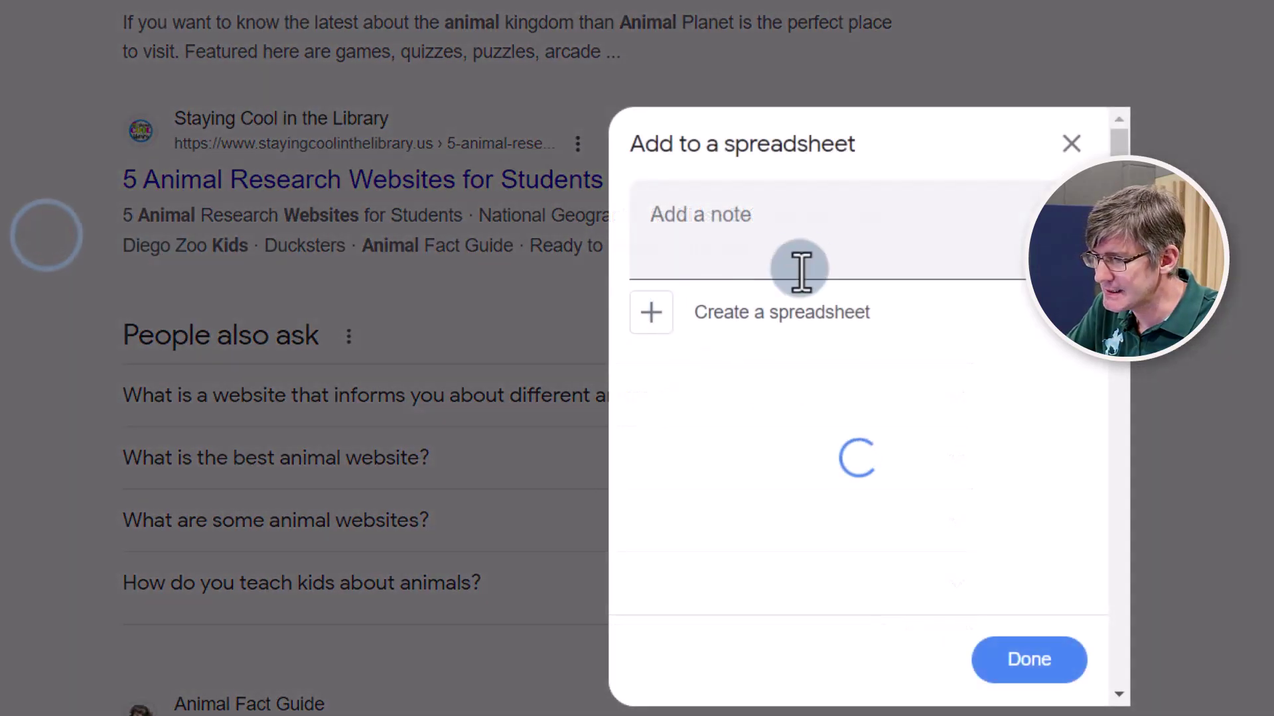
{"action": "left_click", "coordinate": [746, 222]}
{"action": "type", "text": "L"}
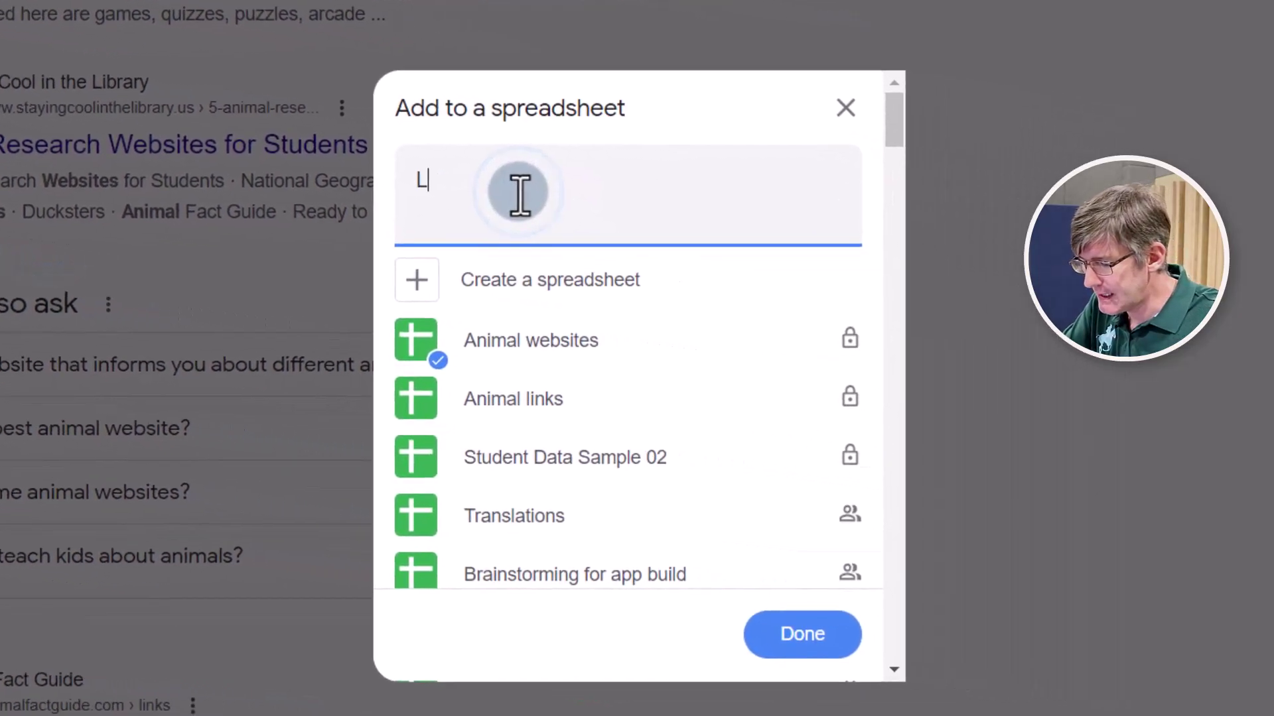
{"action": "type", "text": "ibrary related animal linmks"}
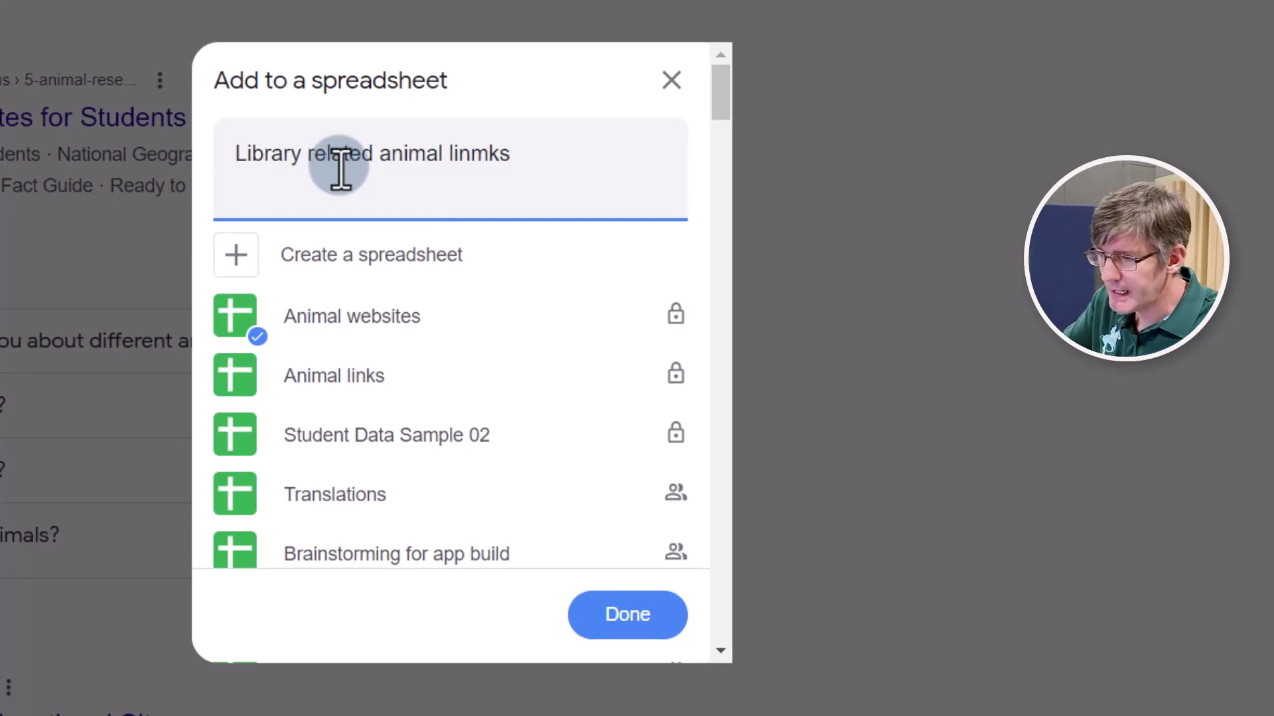
{"action": "left_click", "coordinate": [479, 178]}
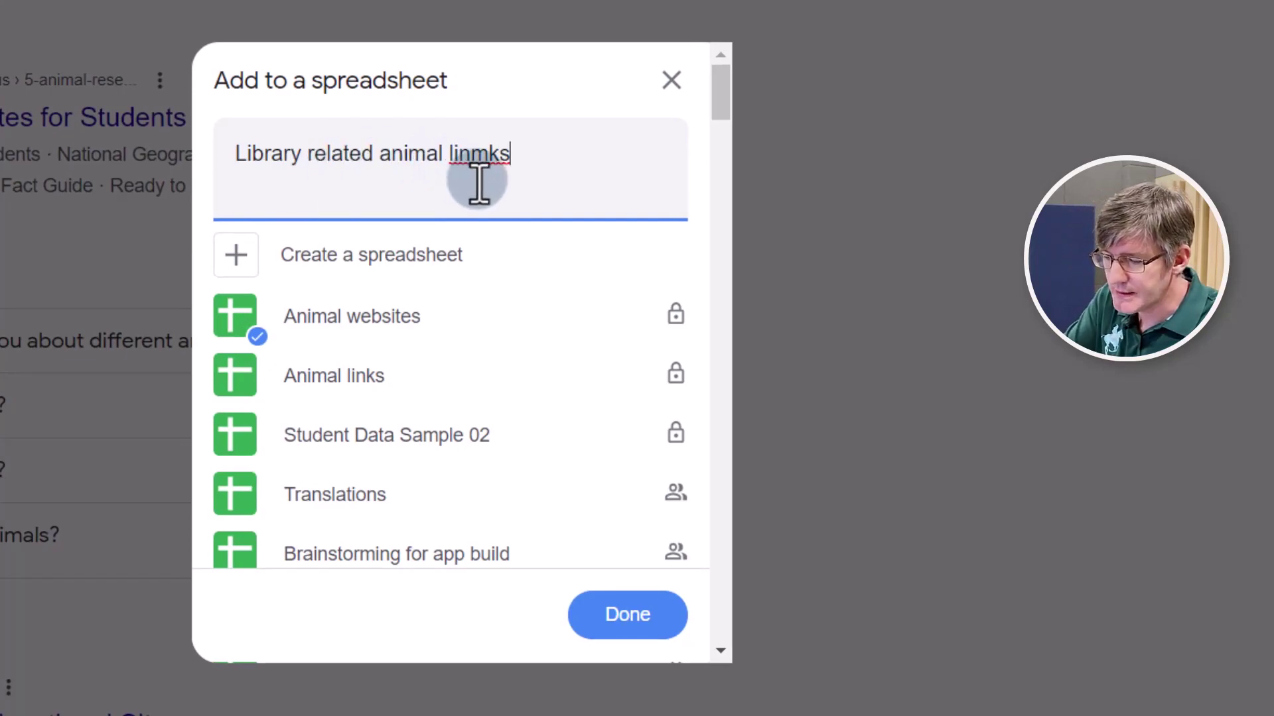
{"action": "key", "text": "BackSpace"}
{"action": "key", "text": "BackSpace"}
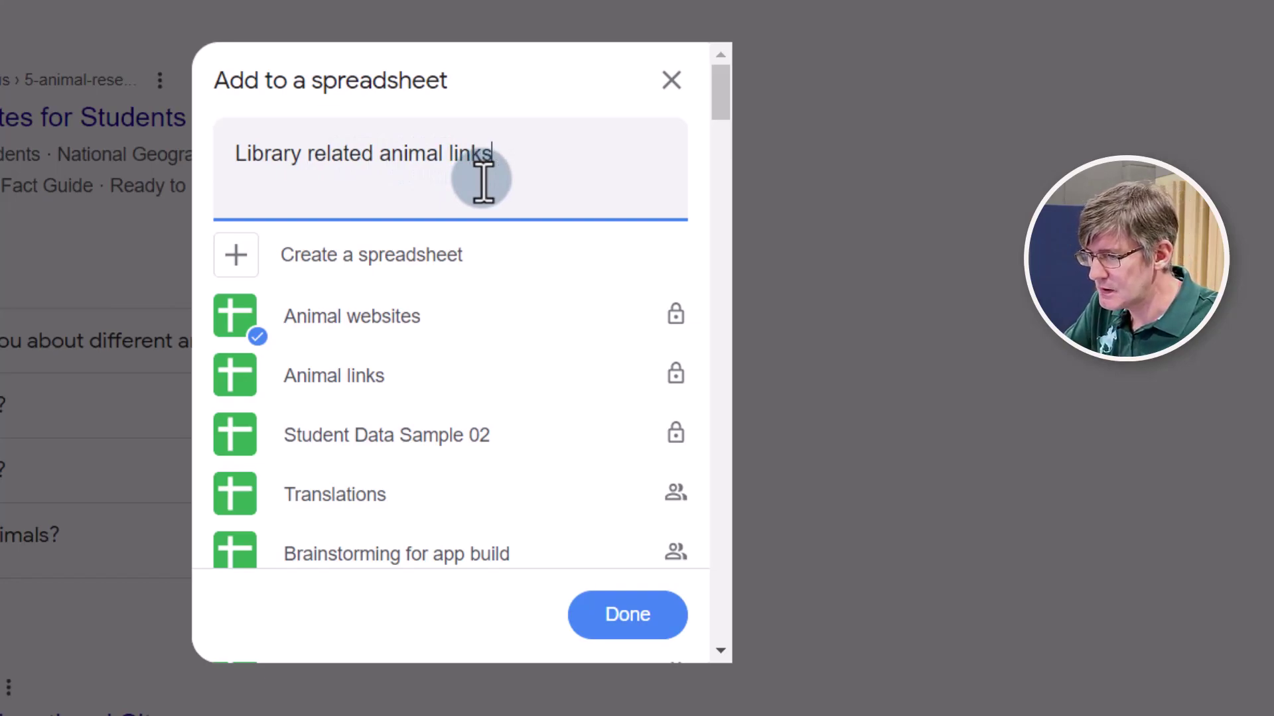
{"action": "left_click", "coordinate": [393, 313]}
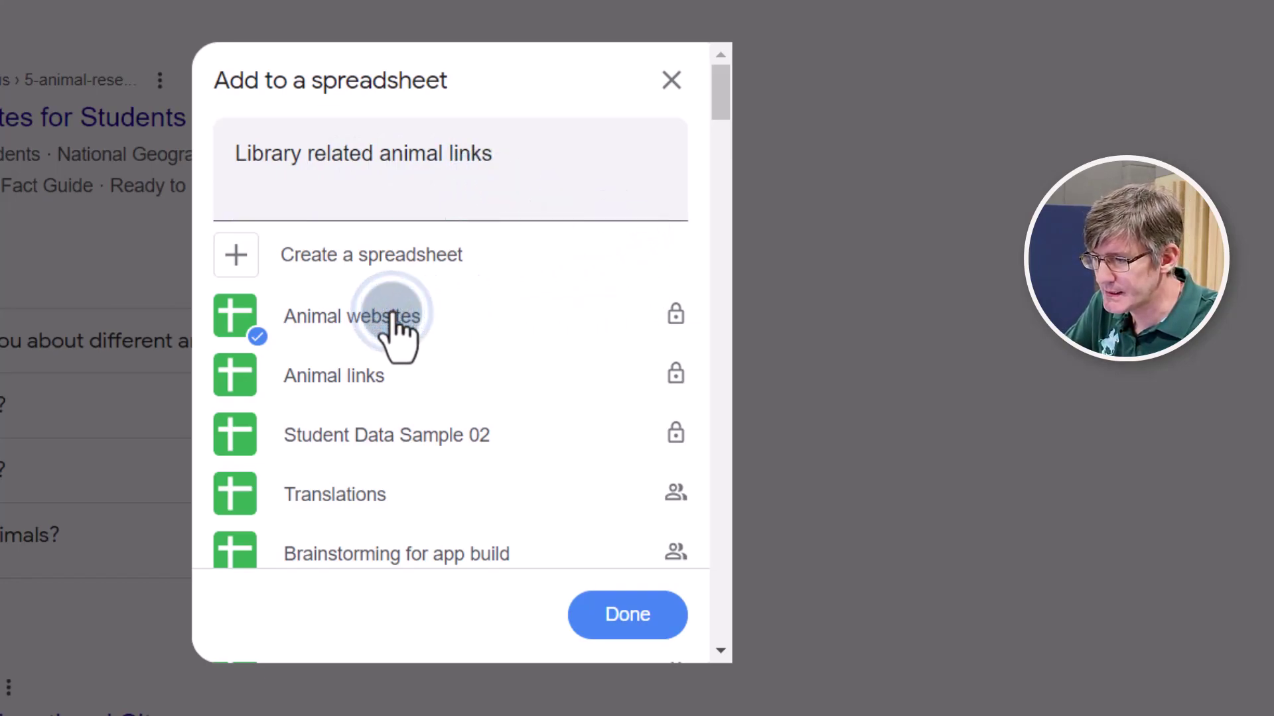
{"action": "left_click", "coordinate": [636, 614]}
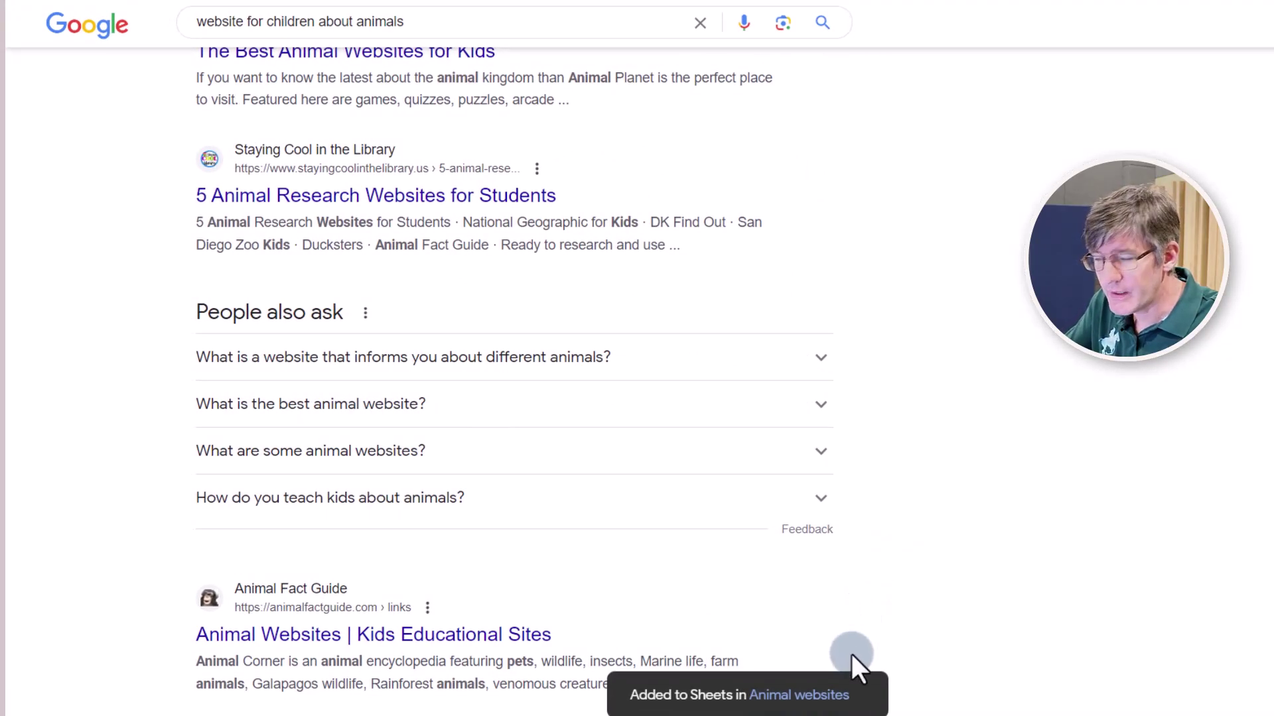
Open the Animal websites sheet, widen column A, and check the links and notes in A1:B2.
{"action": "left_click", "coordinate": [835, 695]}
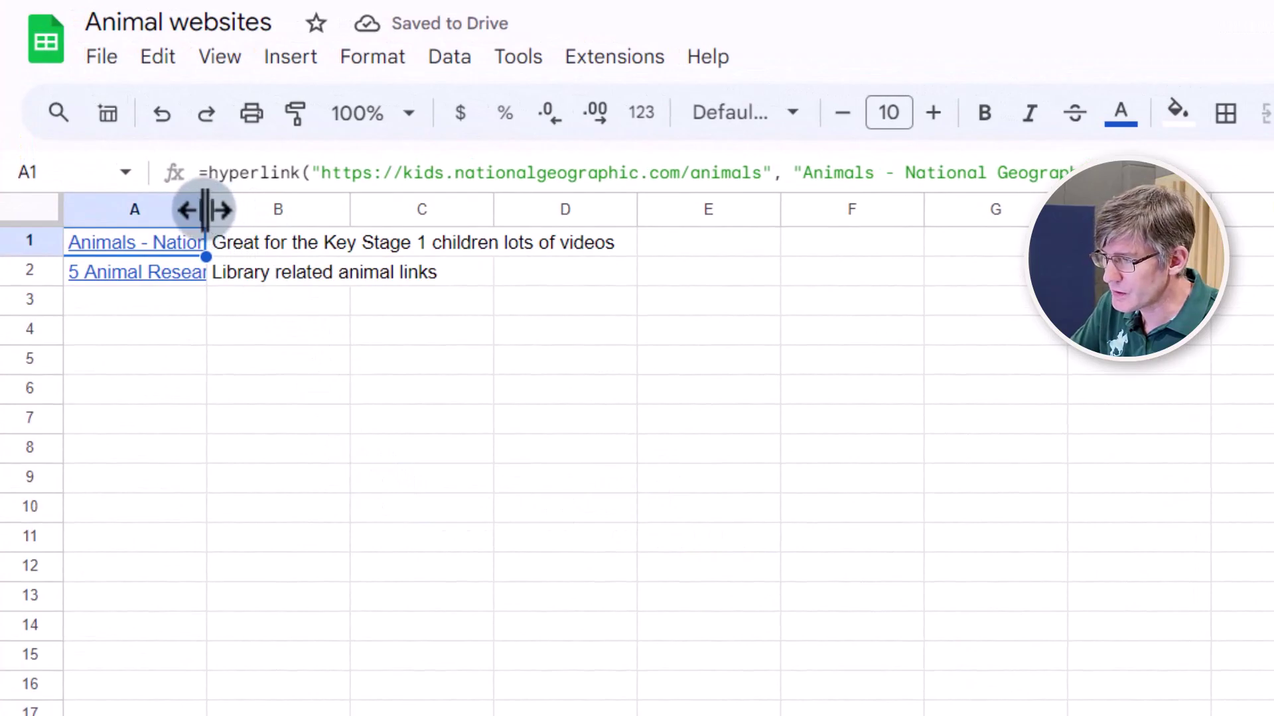
{"action": "left_click_drag", "start_coordinate": [206, 209], "coordinate": [559, 219]}
{"action": "left_click", "coordinate": [316, 273]}
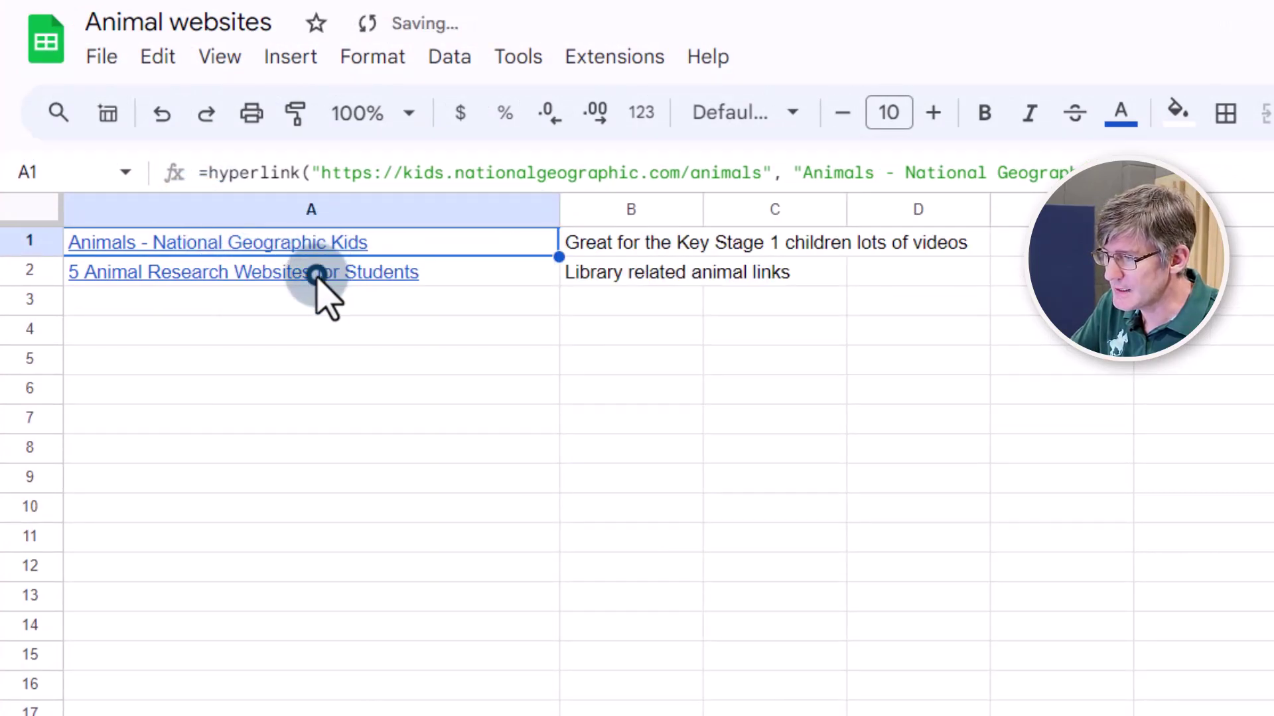
{"action": "left_click", "coordinate": [324, 248]}
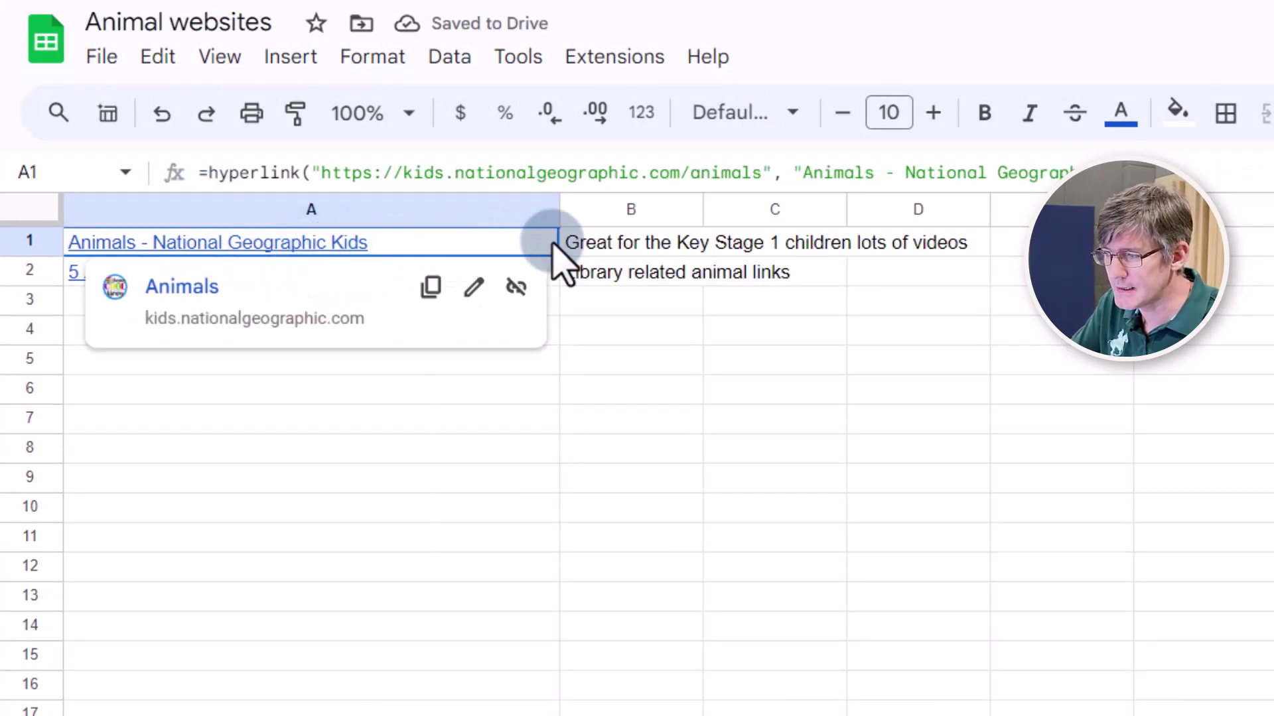
{"action": "left_click", "coordinate": [597, 242]}
{"action": "left_click", "coordinate": [601, 273]}
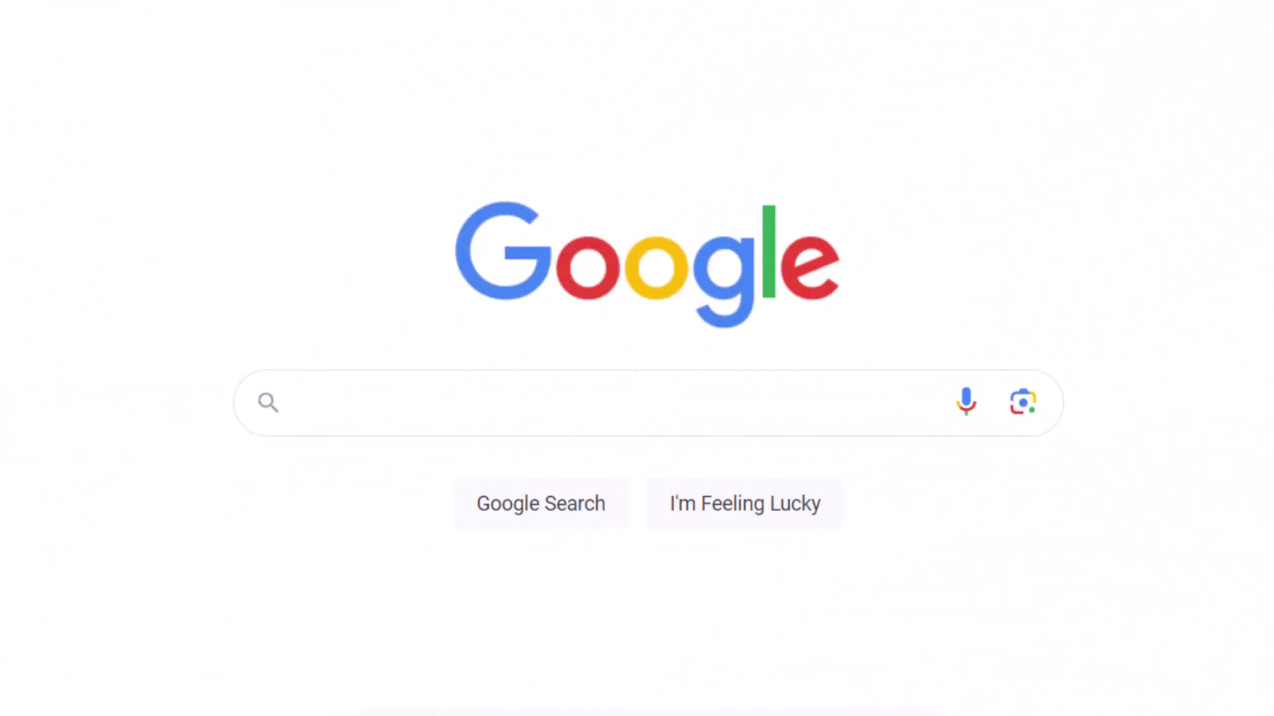
Search 'javascript rounded corner', then 'javascript button events', and read the addEventListener AI answer.
{"action": "type", "text": "javas"}
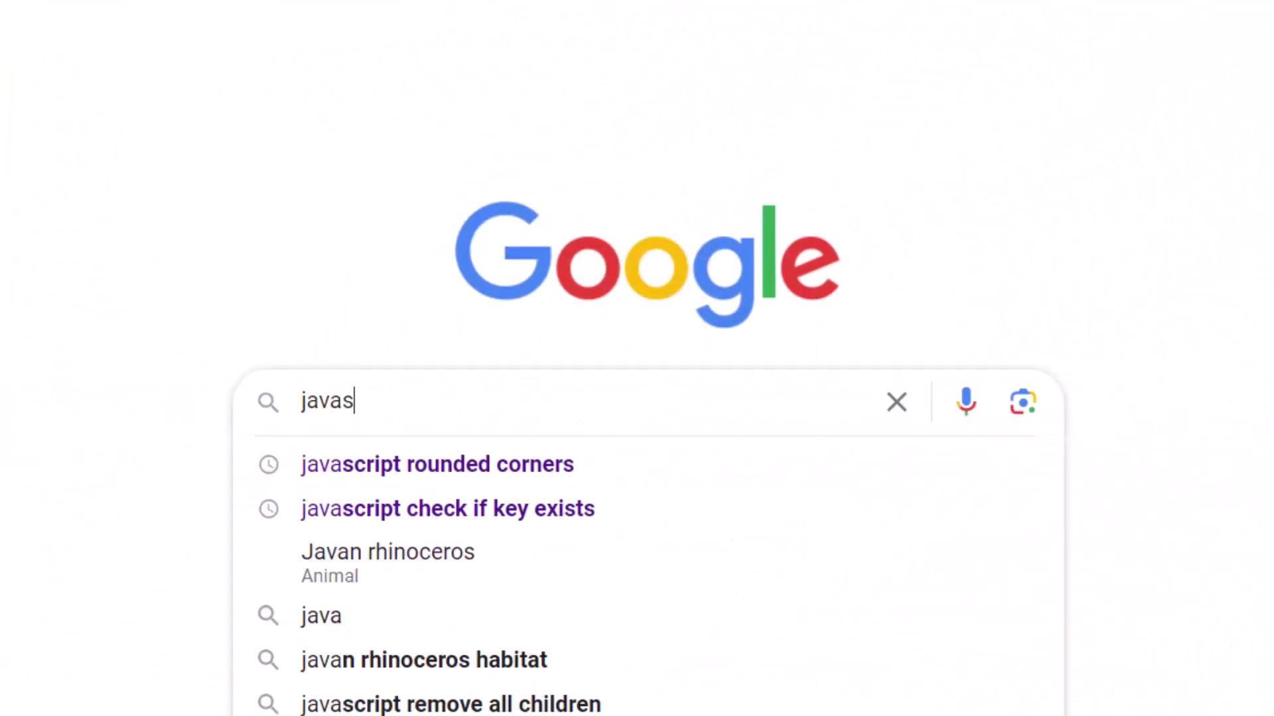
{"action": "type", "text": "cript rounded corner"}
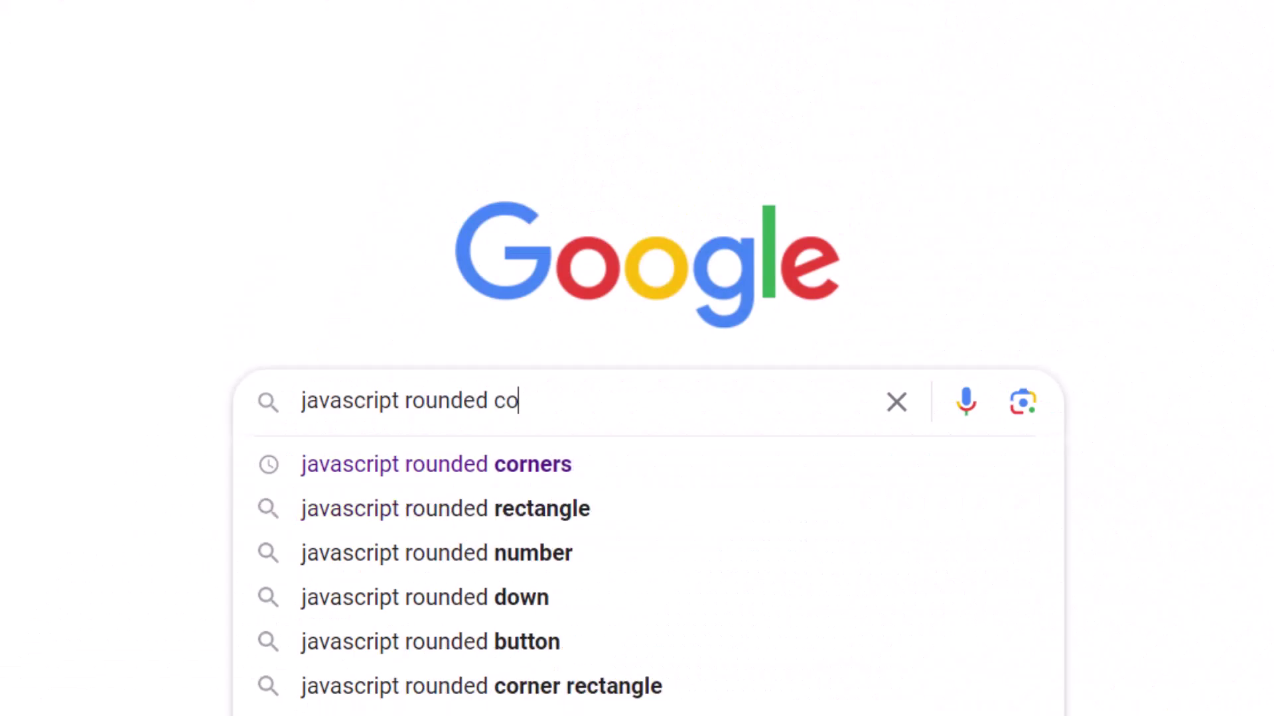
{"action": "key", "text": "Return"}
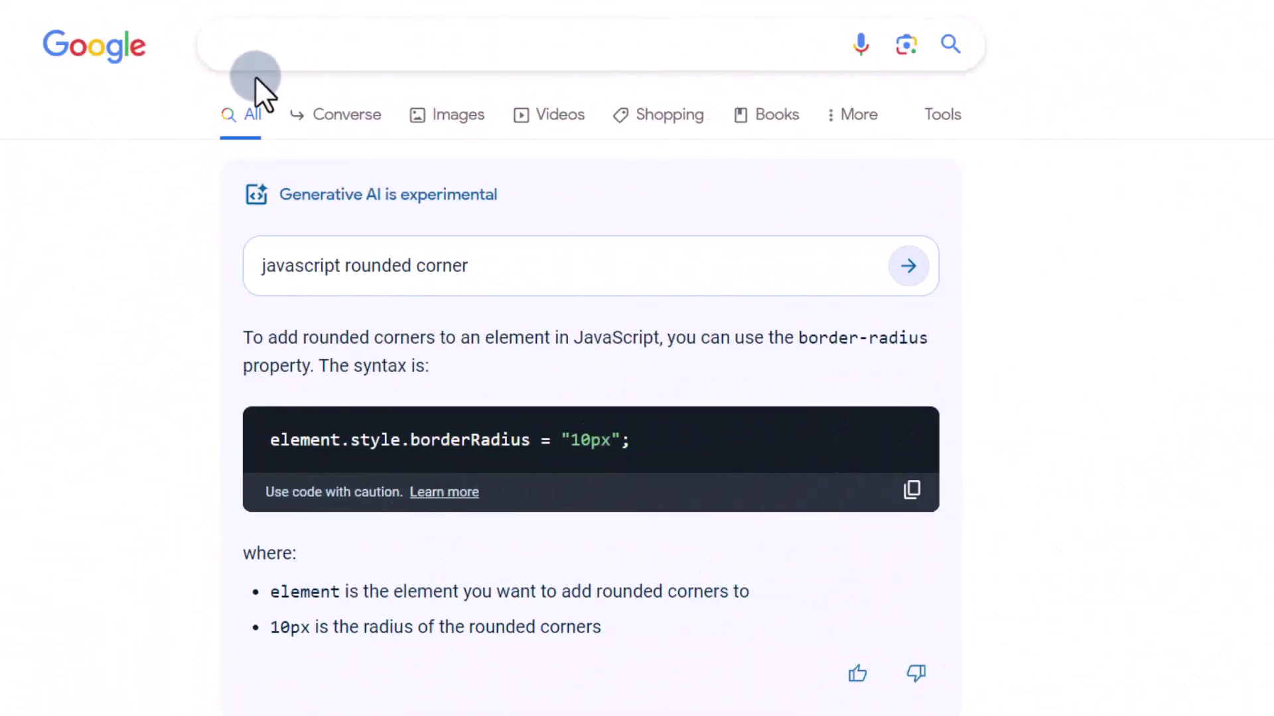
{"action": "left_click", "coordinate": [297, 44]}
{"action": "type", "text": "javascript button events"}
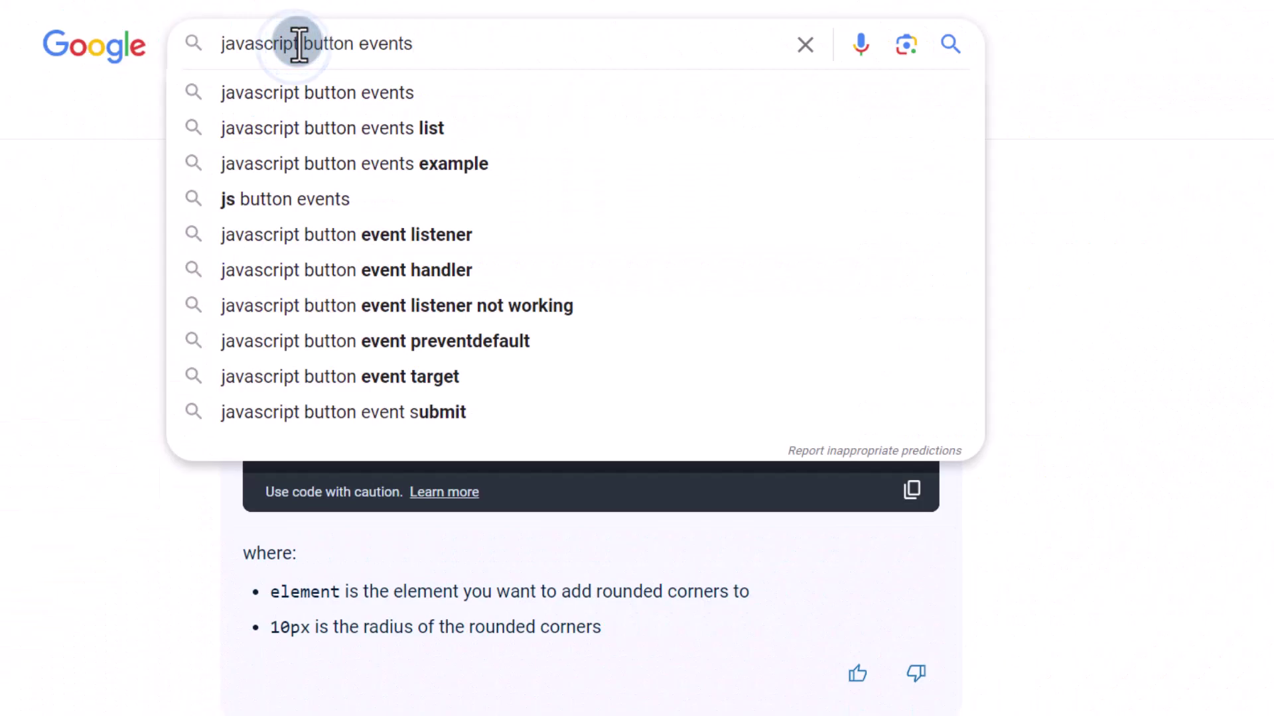
{"action": "key", "text": "Return"}
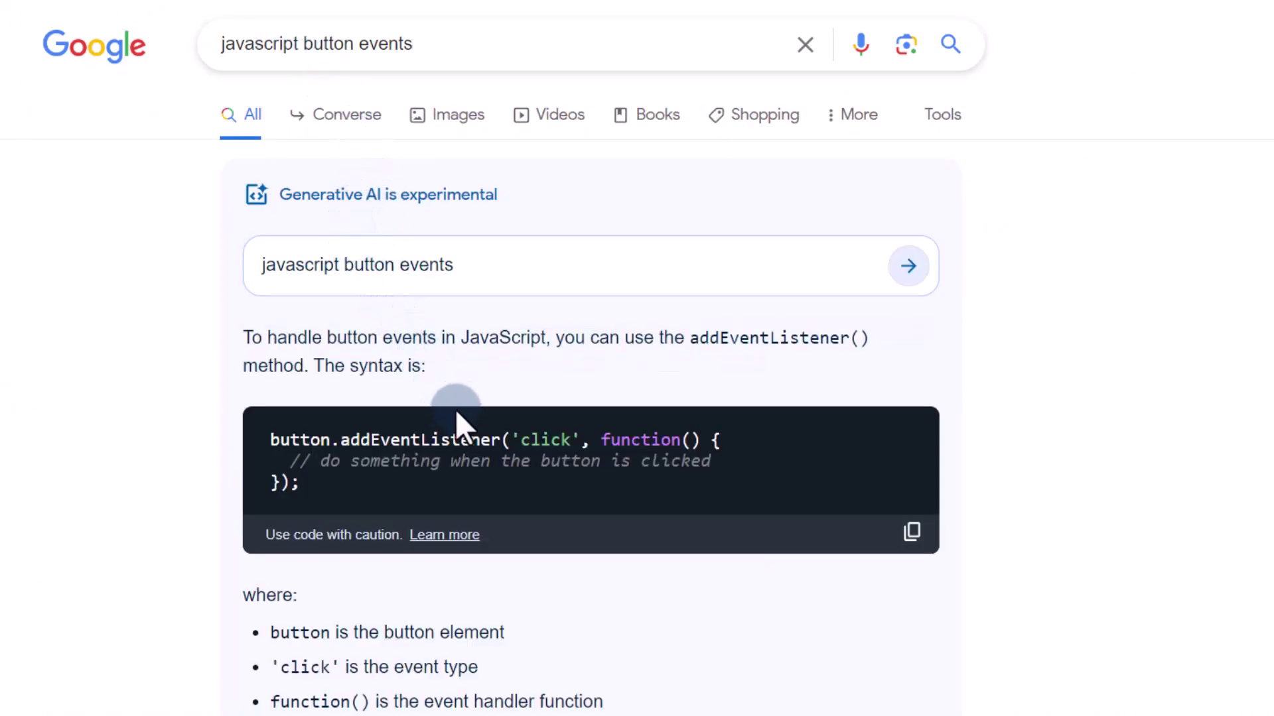
{"action": "scroll", "coordinate": [508, 471], "scroll_direction": "down", "scroll_amount": 2}
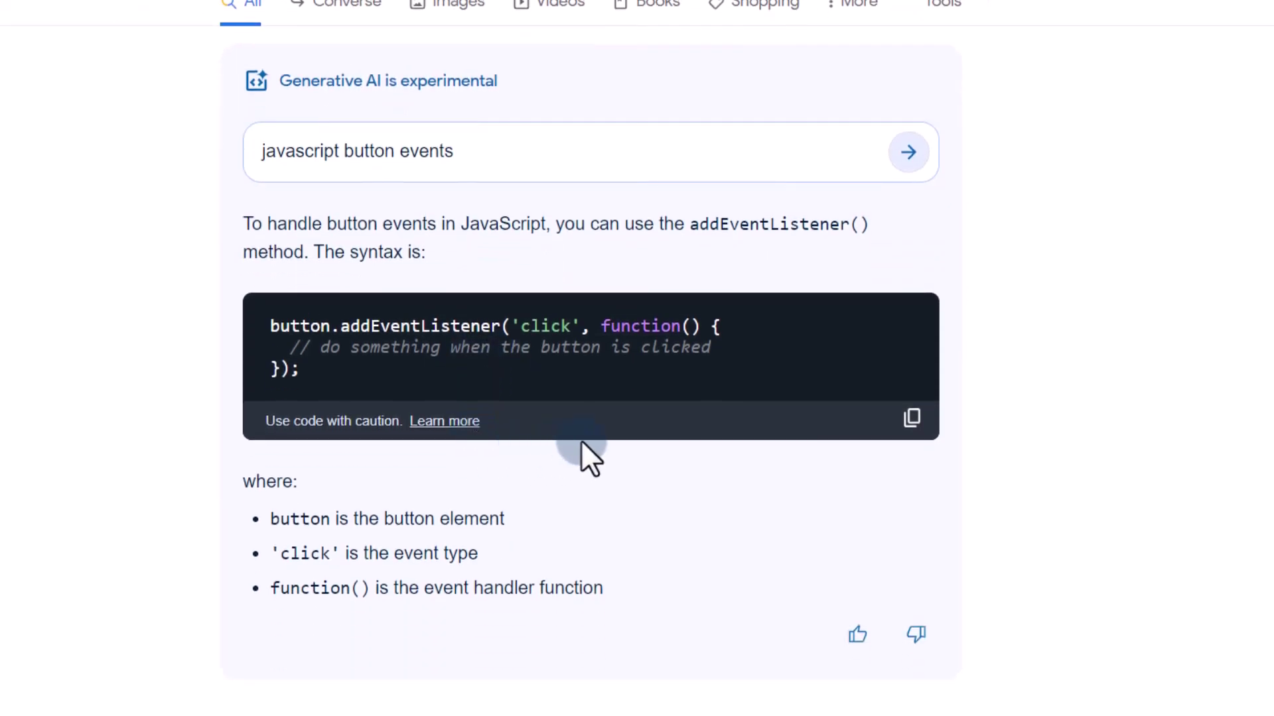